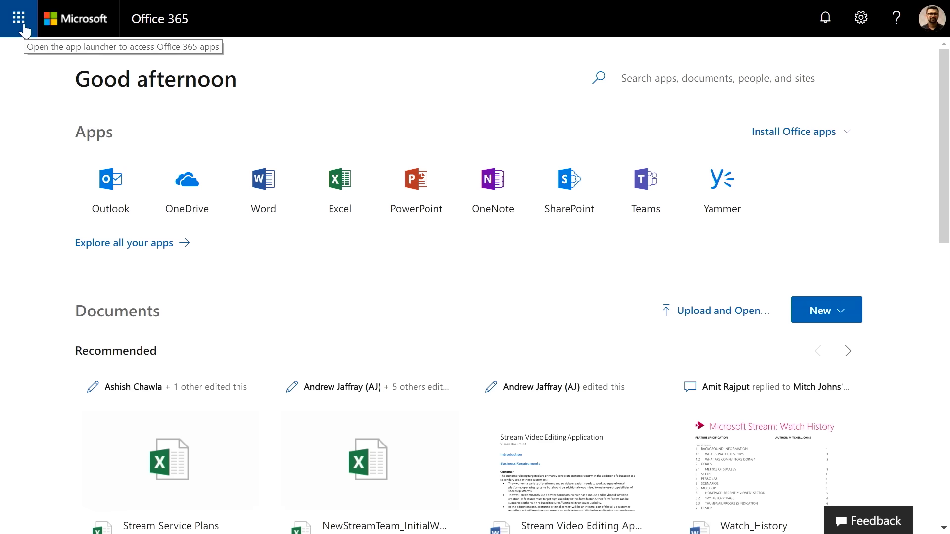
Step: Switch Stream's Restrict video uploads setting On, then go to Manage deleted users
click(20, 23)
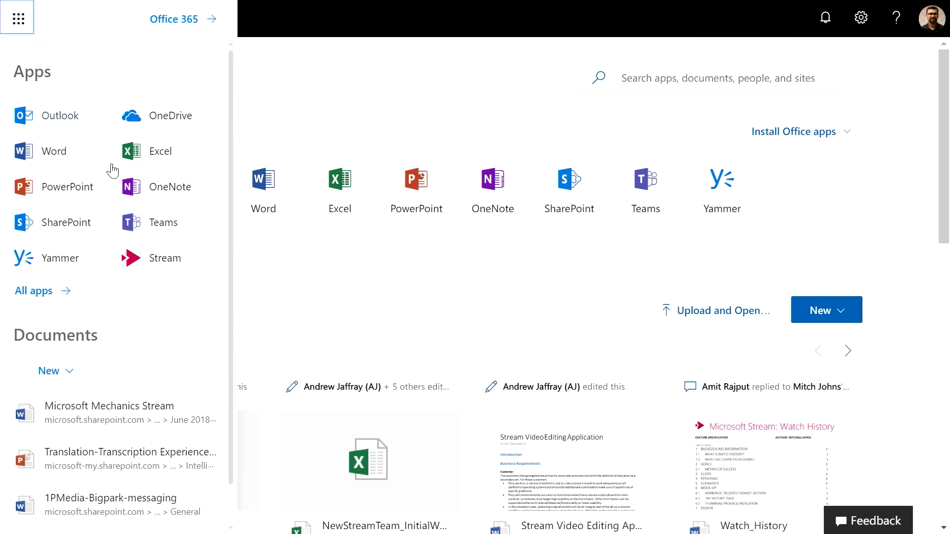
click(153, 258)
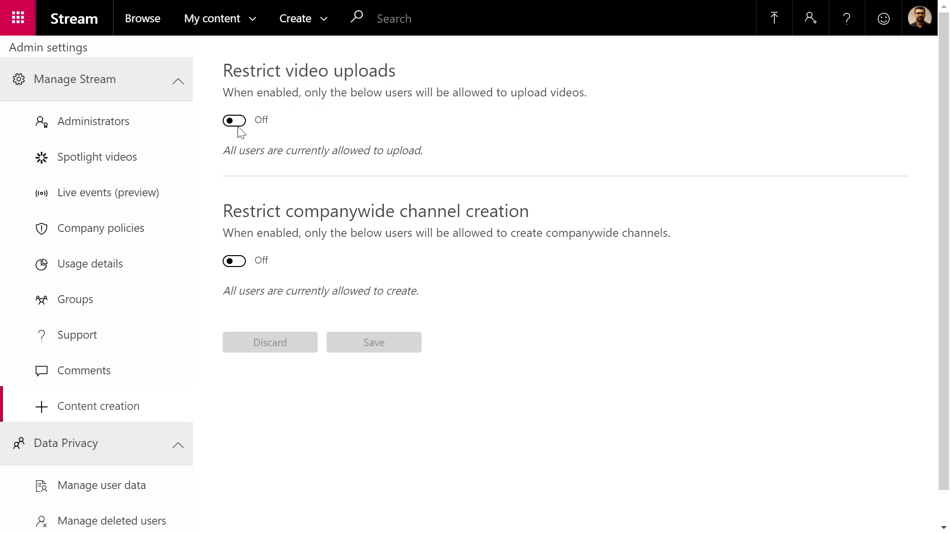
click(238, 122)
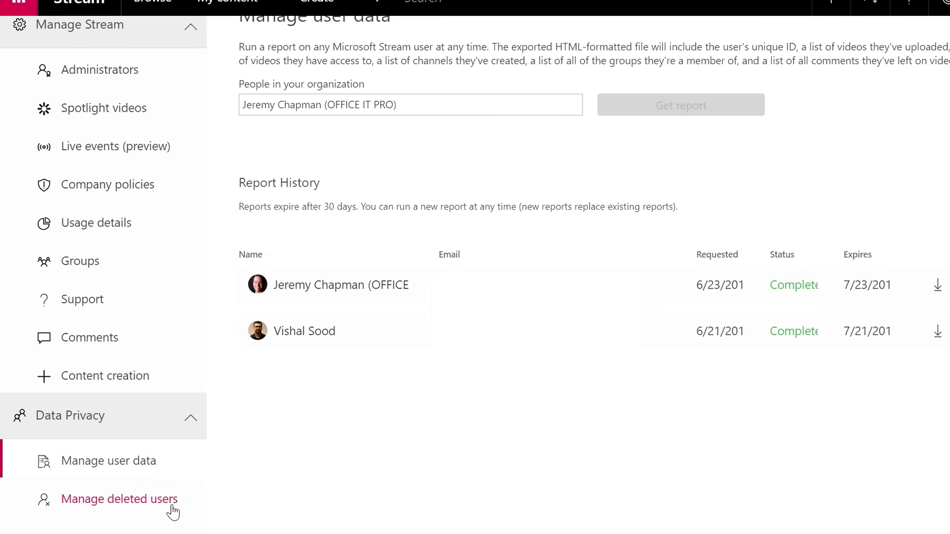
click(166, 498)
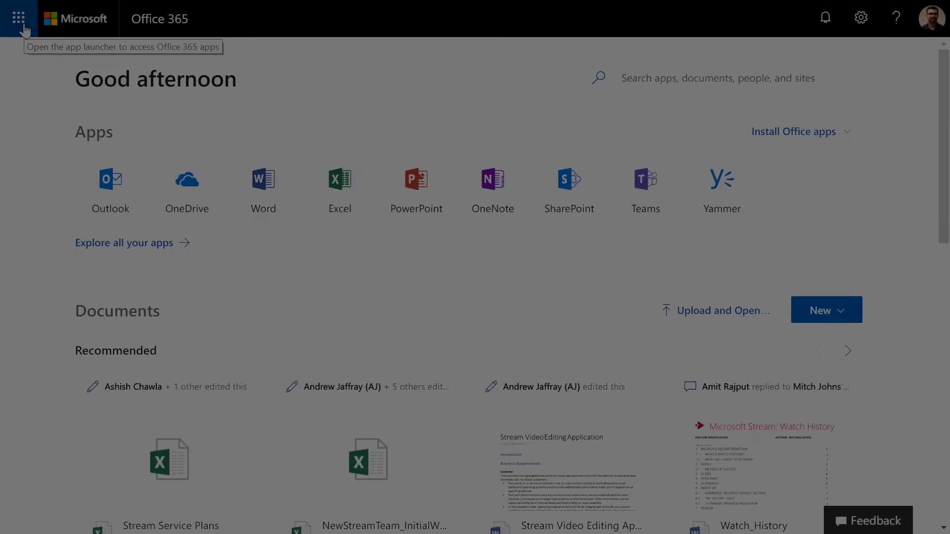
Step: Launch Microsoft Stream from the Office 365 app launcher
click(23, 26)
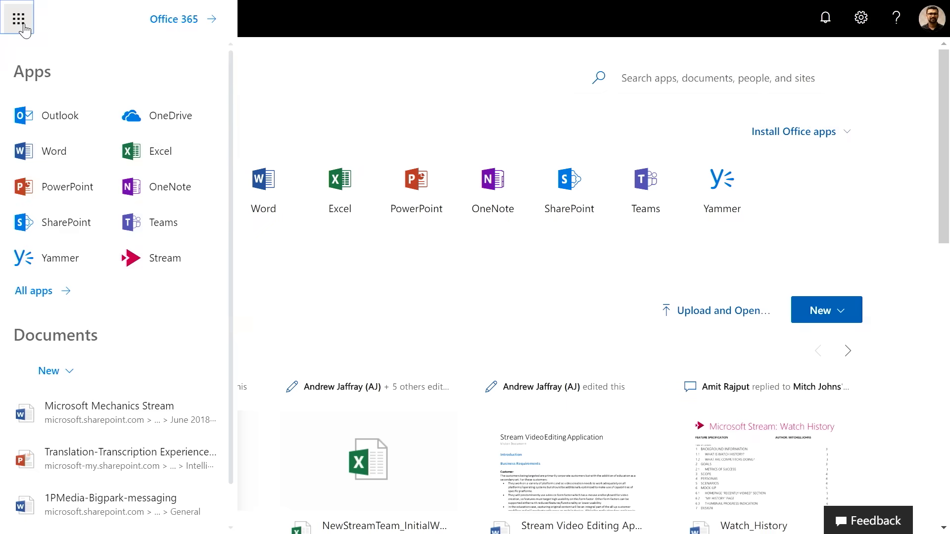
click(158, 261)
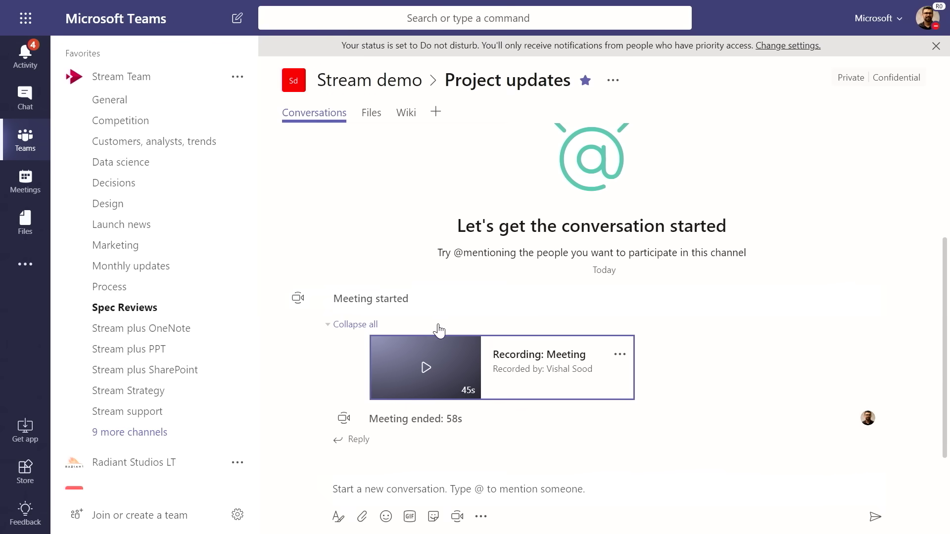
click(407, 354)
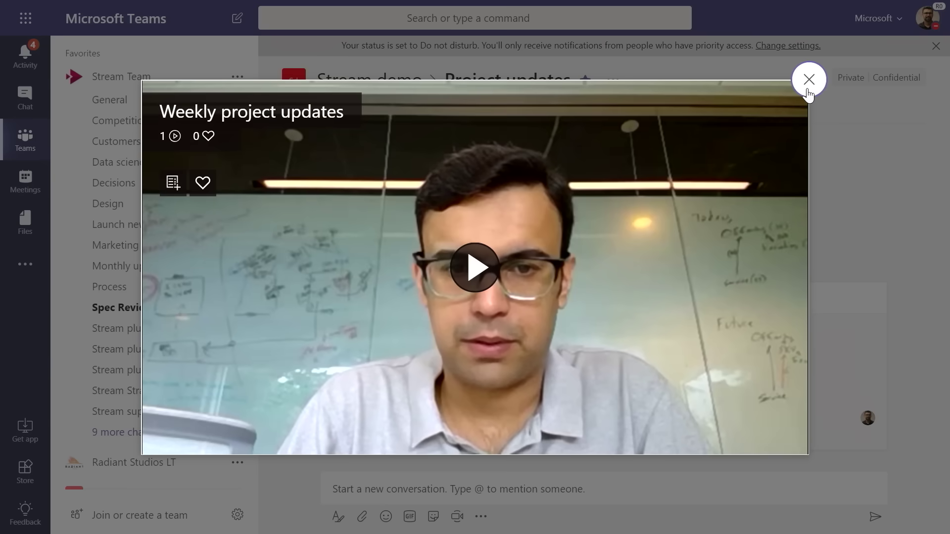
click(808, 81)
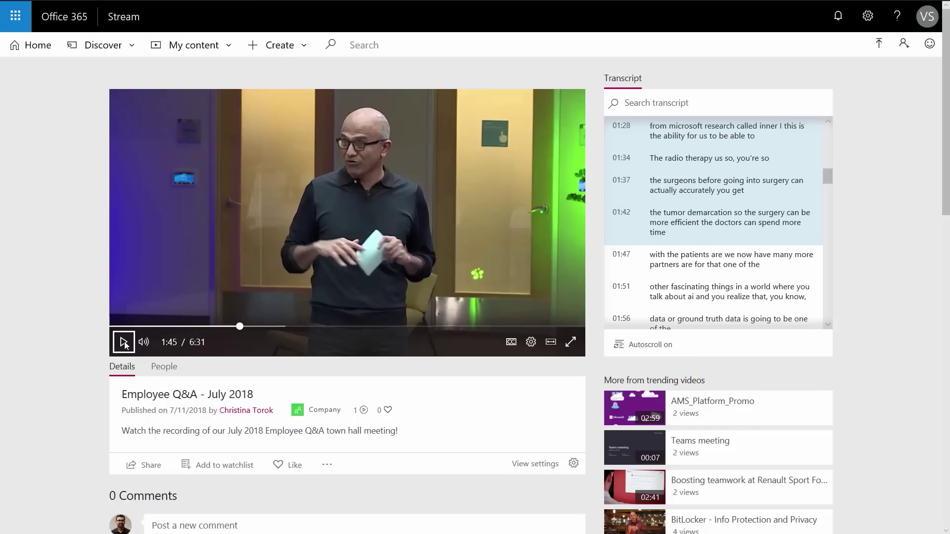
Step: Play the Employee Q&A - July 2018 video briefly, then pause it
click(124, 343)
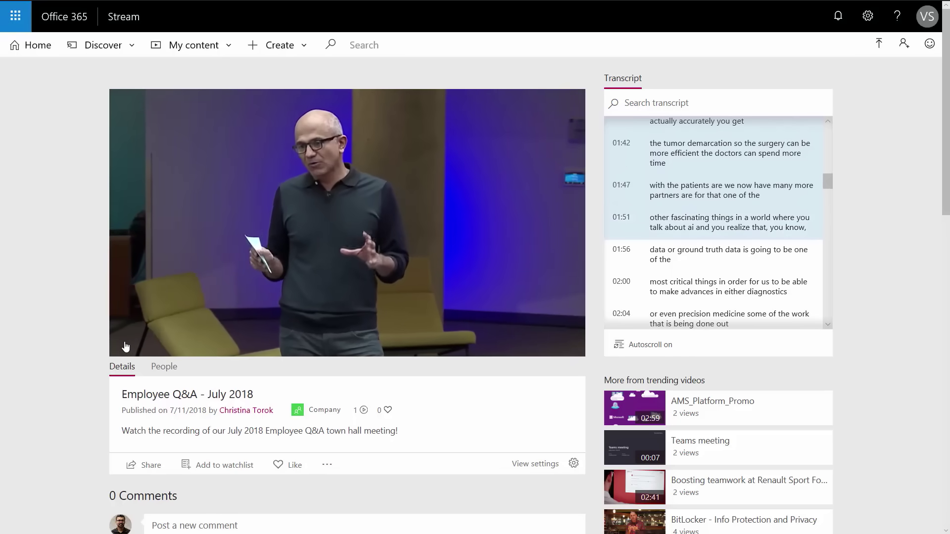
click(124, 344)
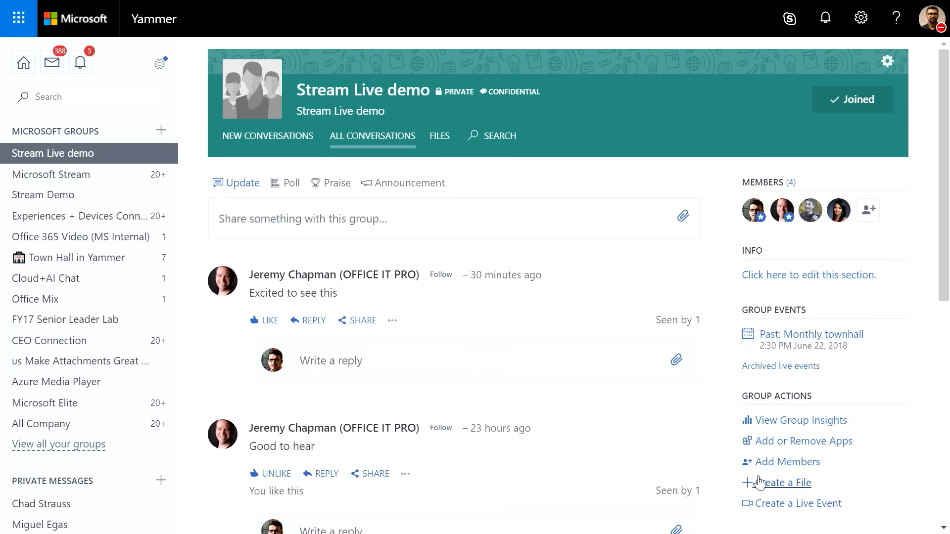
Step: Create a live event from the Stream Live demo group's Group Actions
click(786, 507)
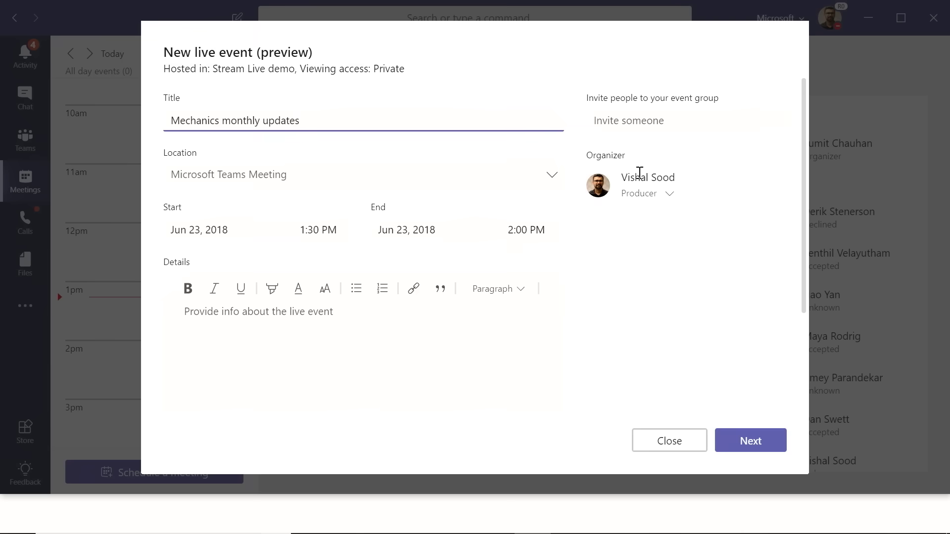
Step: Add a colleague as presenter in the Mechanics monthly updates event group
click(645, 122)
text(Jeremey)
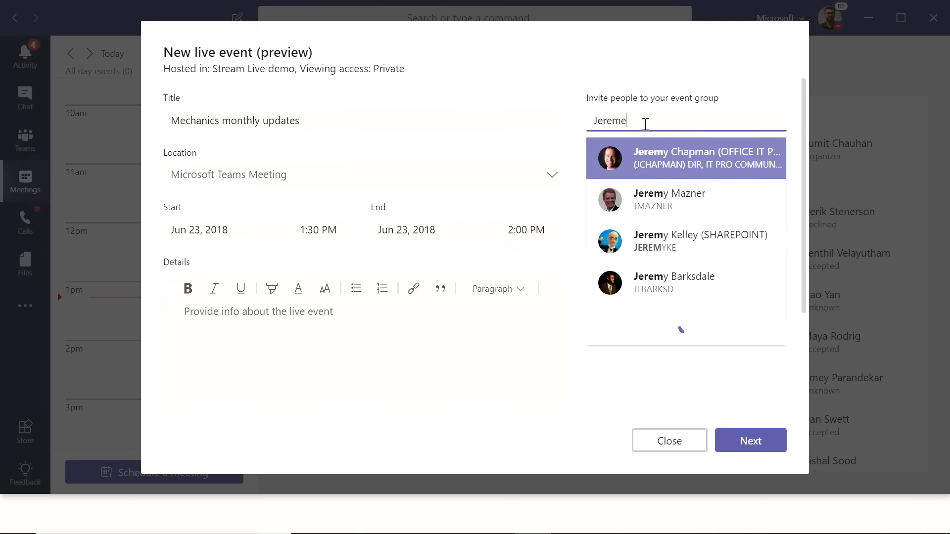
key(BackSpace)
key(BackSpace)
text(y)
click(645, 163)
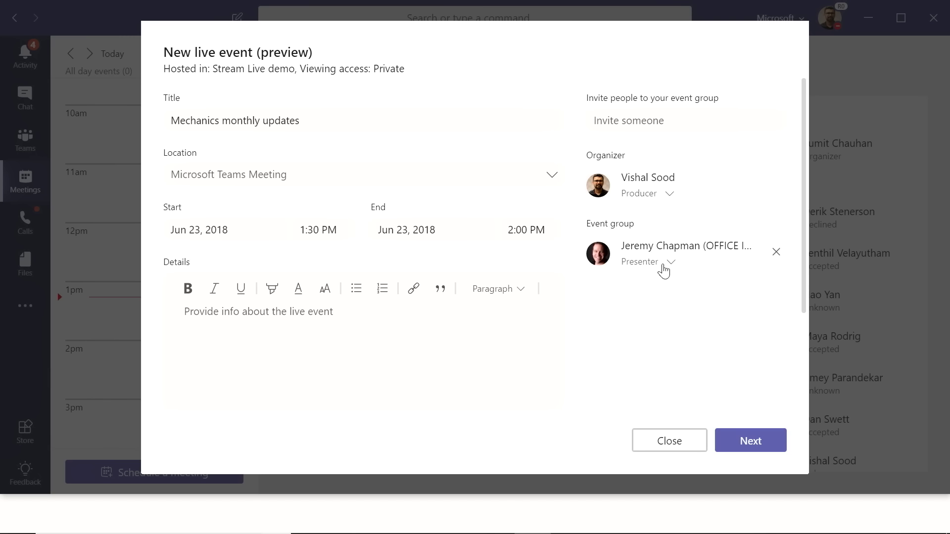
Step: Schedule the event with an external encoder, publish it to Stream and Yammer, and join it
click(742, 435)
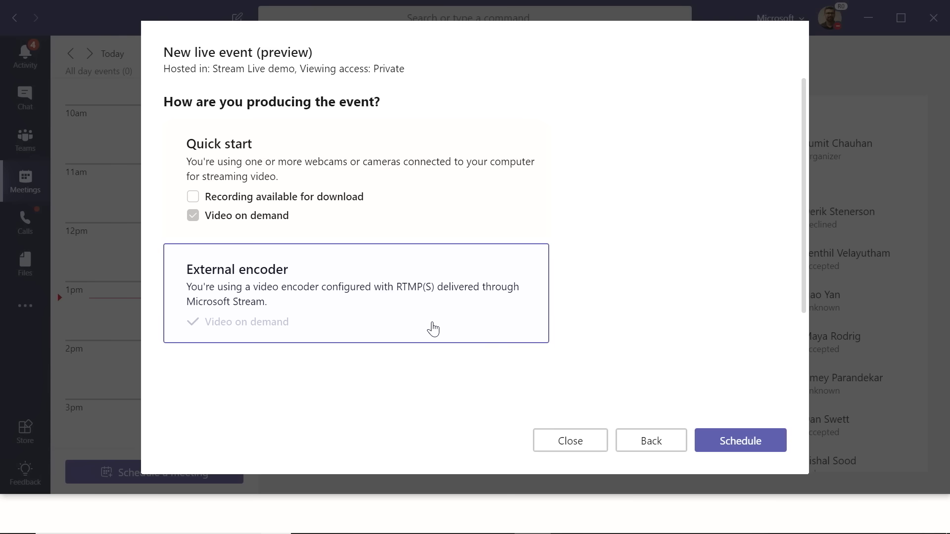
click(726, 440)
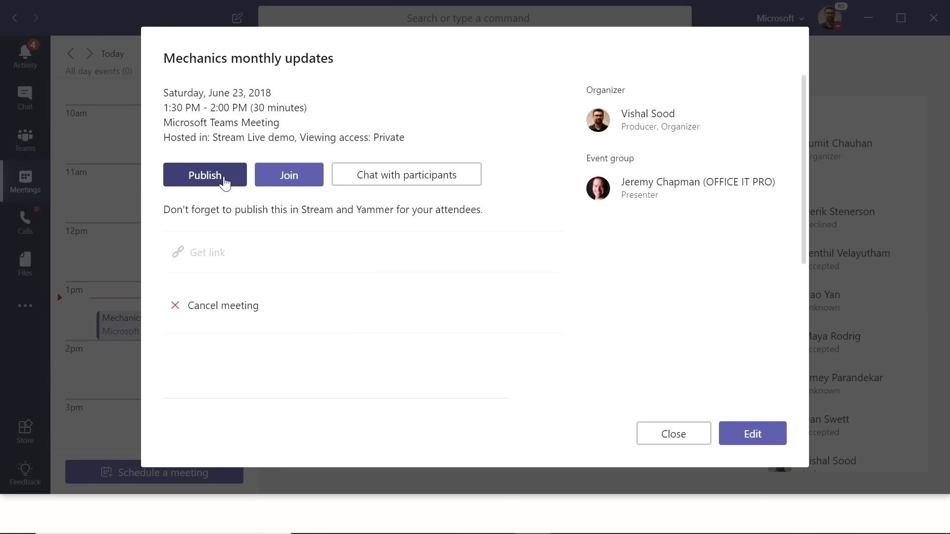
click(219, 184)
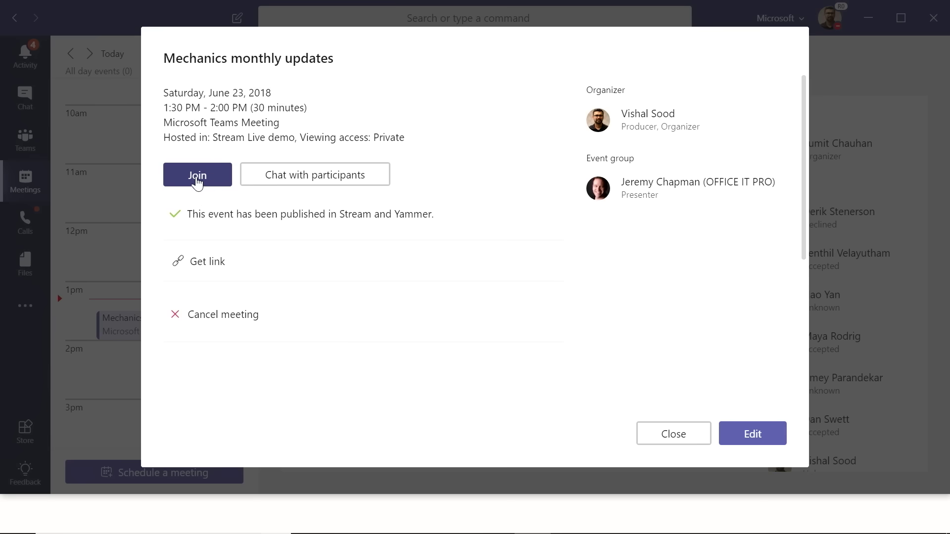
click(197, 176)
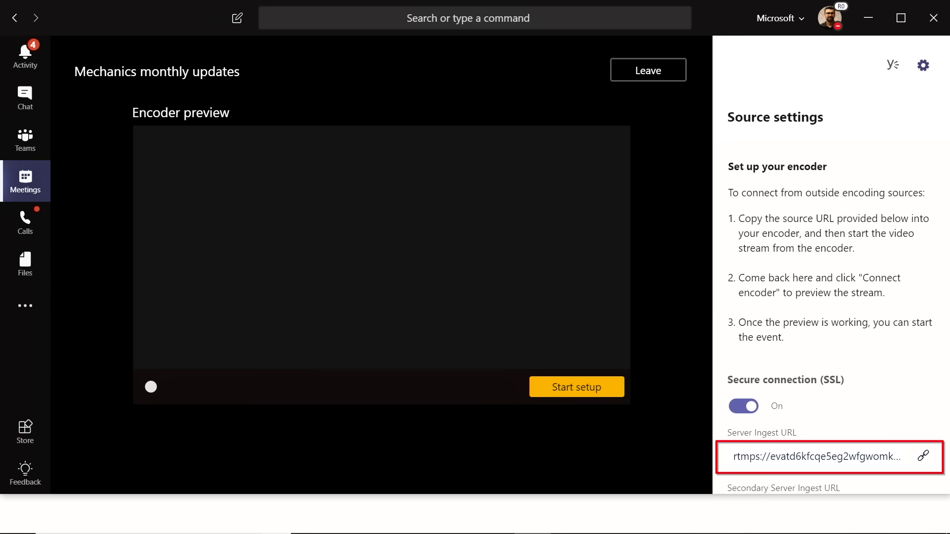
Step: Turn SSL off, copy the Server Ingest URL, start setup, and switch to Wirecast
click(734, 415)
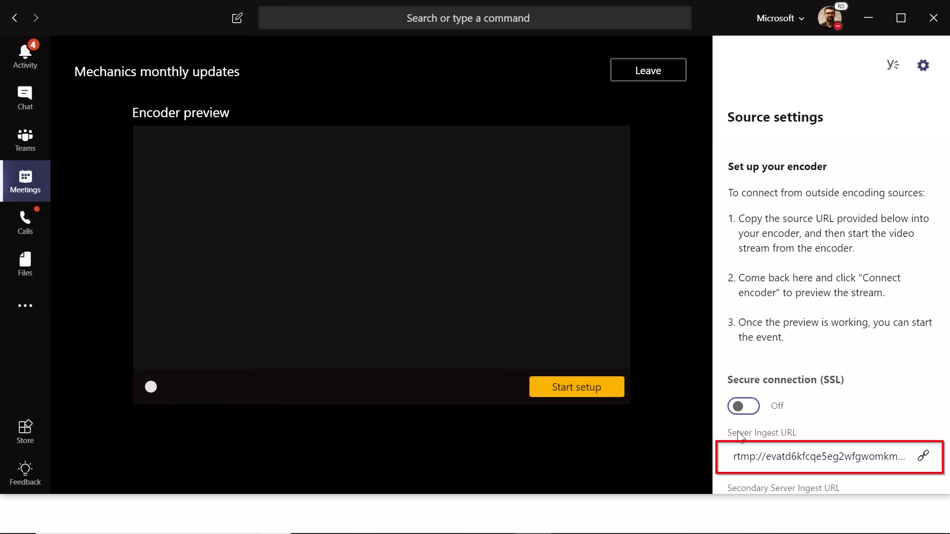
click(923, 457)
click(569, 382)
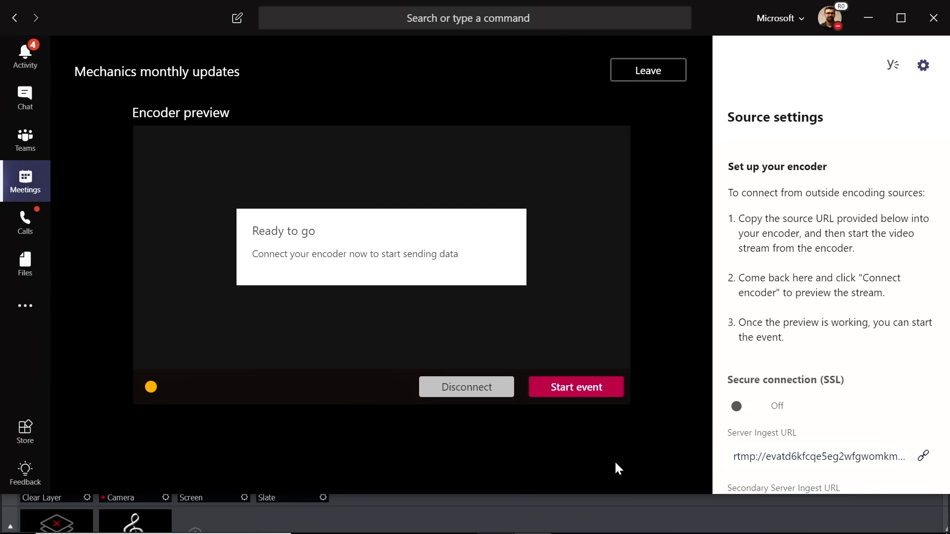
key(alt+Tab)
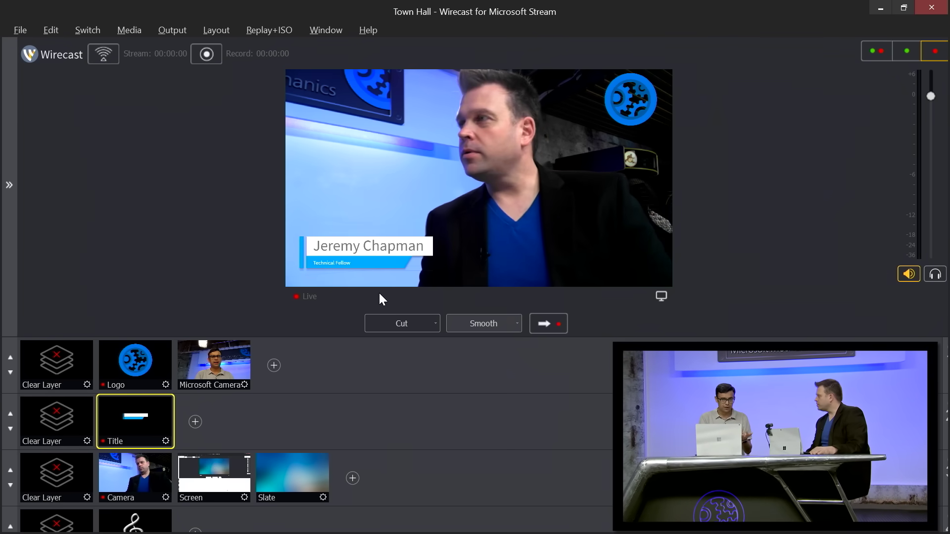
Step: Accept Wirecast's Microsoft Stream output settings and start streaming the Town Hall broadcast
click(174, 29)
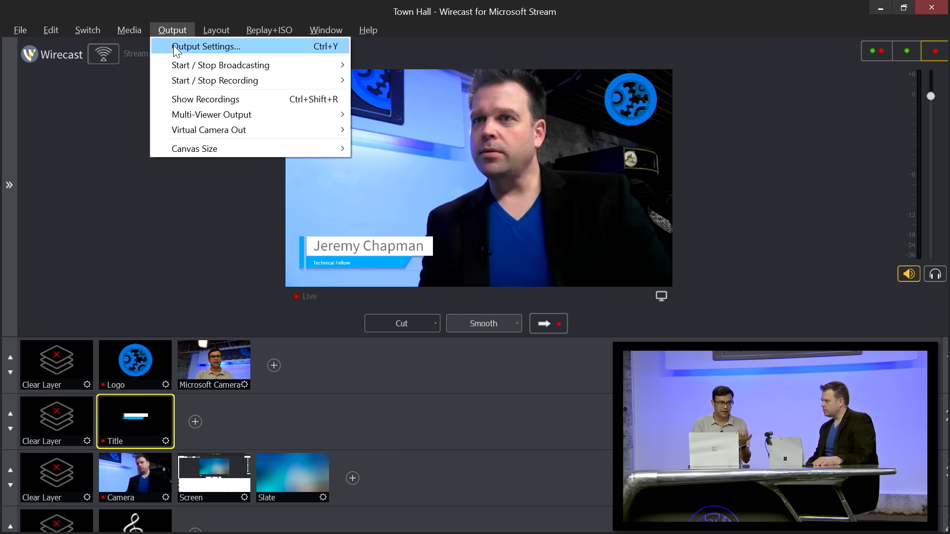
click(174, 45)
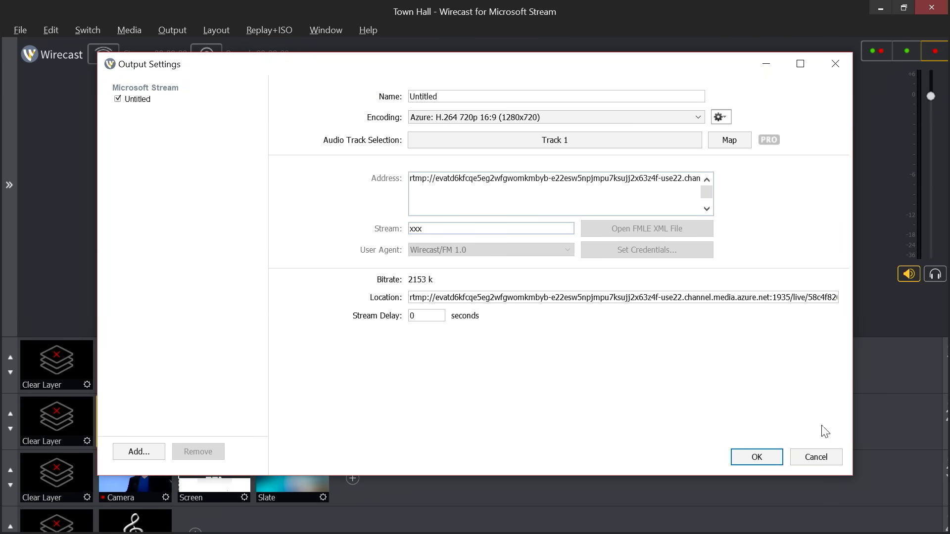
click(756, 457)
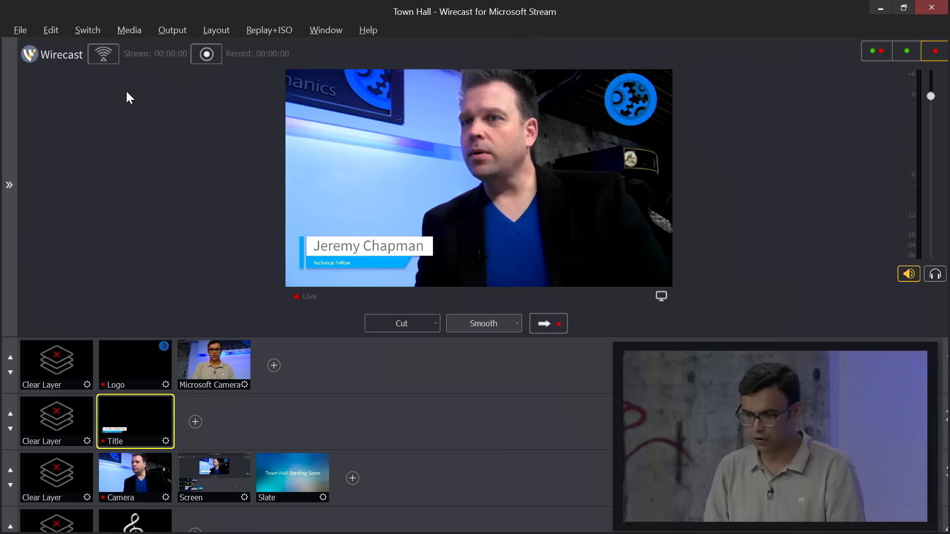
click(103, 58)
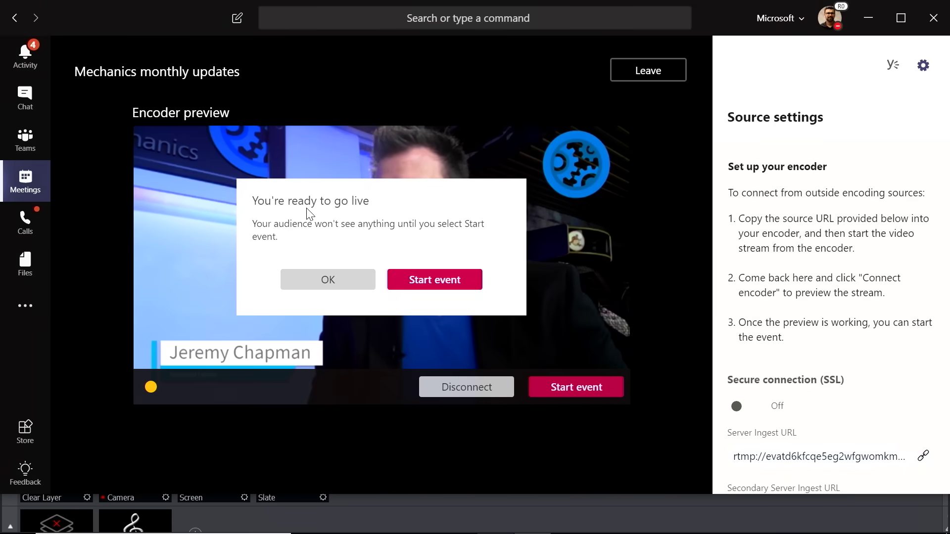
Step: Dismiss the ready-to-go-live notice and start the Mechanics monthly updates event
click(315, 283)
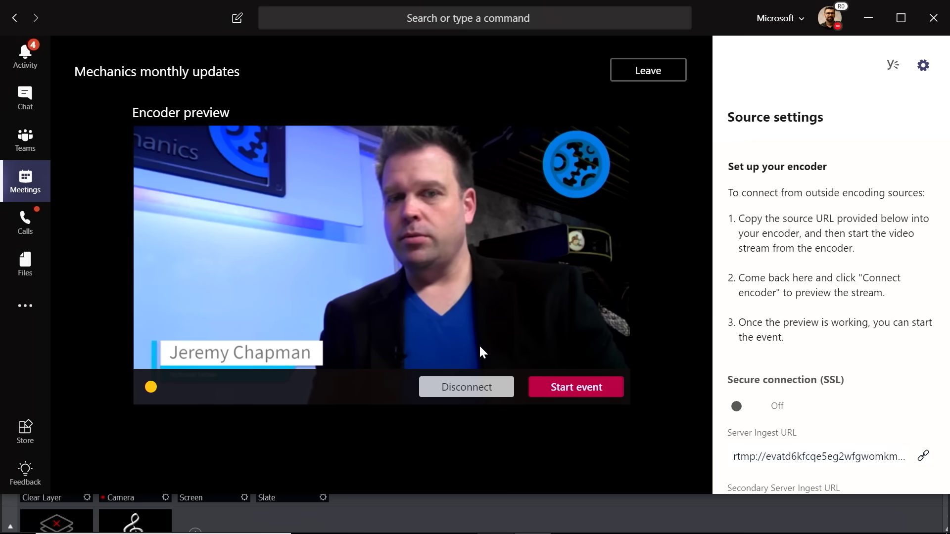
click(591, 389)
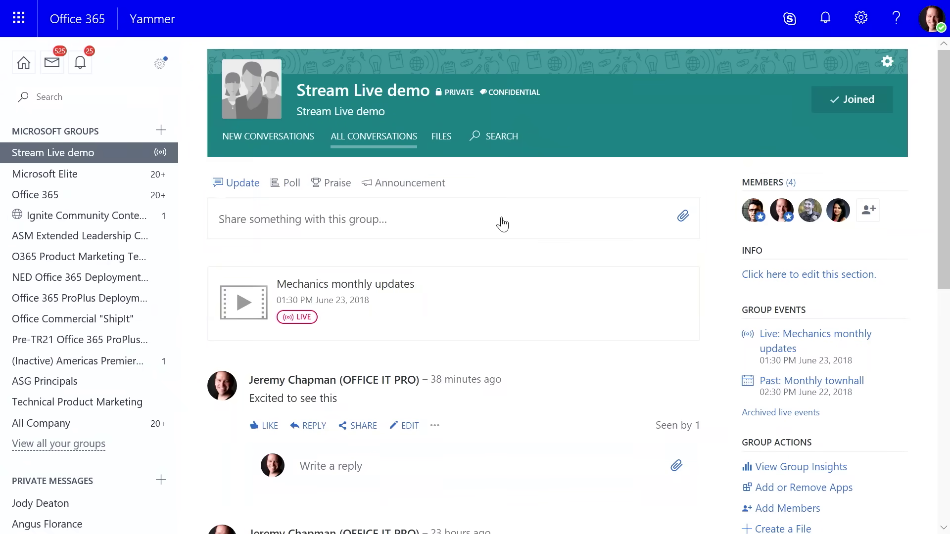
Step: Open the live event in Yammer and post 'Looking forward to this' in its conversation
click(502, 221)
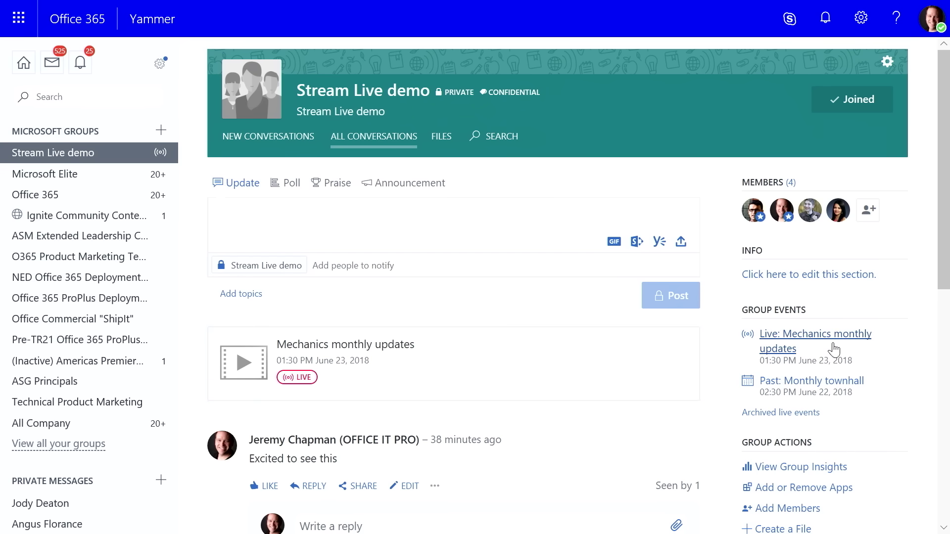
click(306, 376)
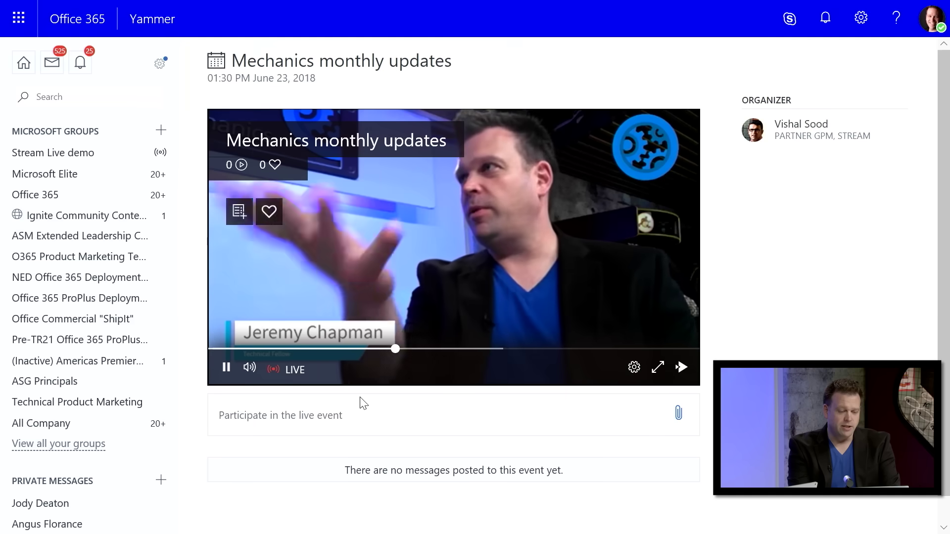
click(344, 412)
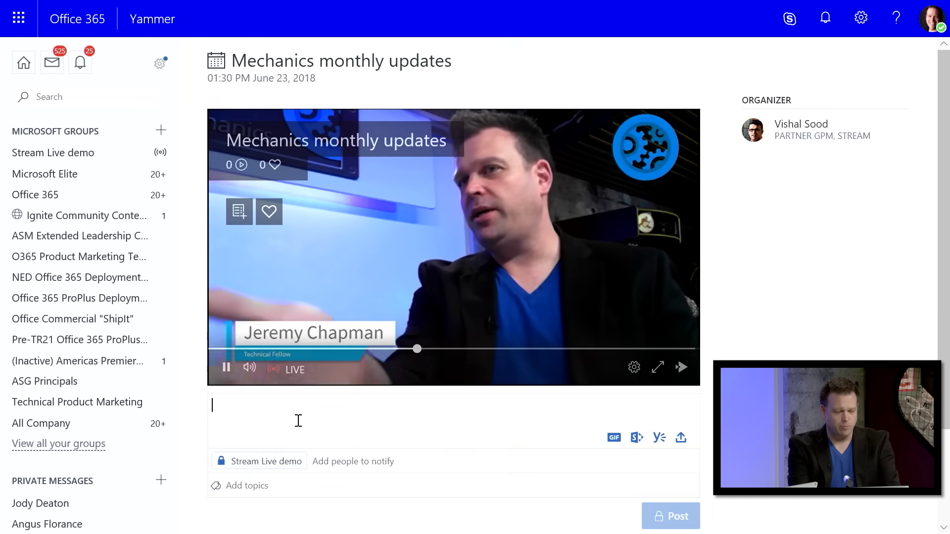
text(Looking )
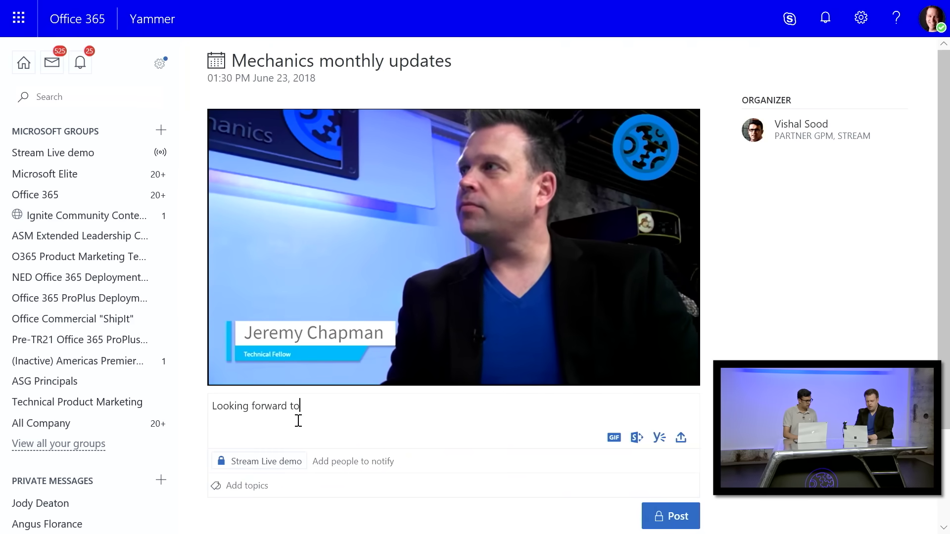
text(forward to this)
key(Return)
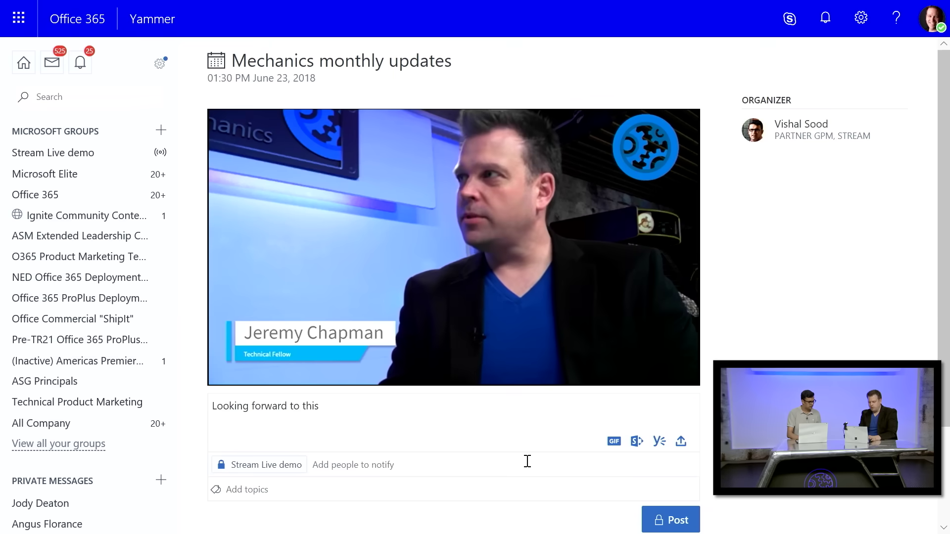
click(670, 519)
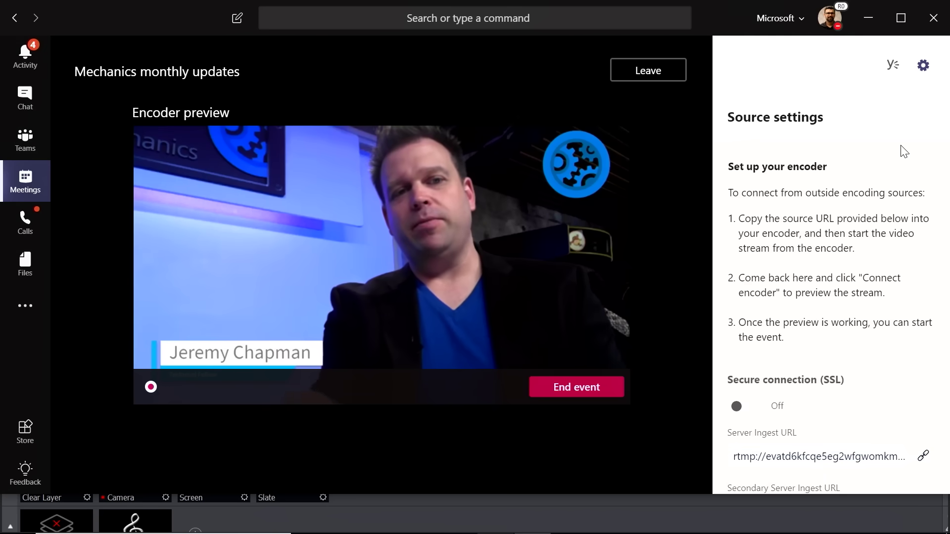
Step: Switch the Teams event's right panel from source settings to the Yammer conversation
click(893, 70)
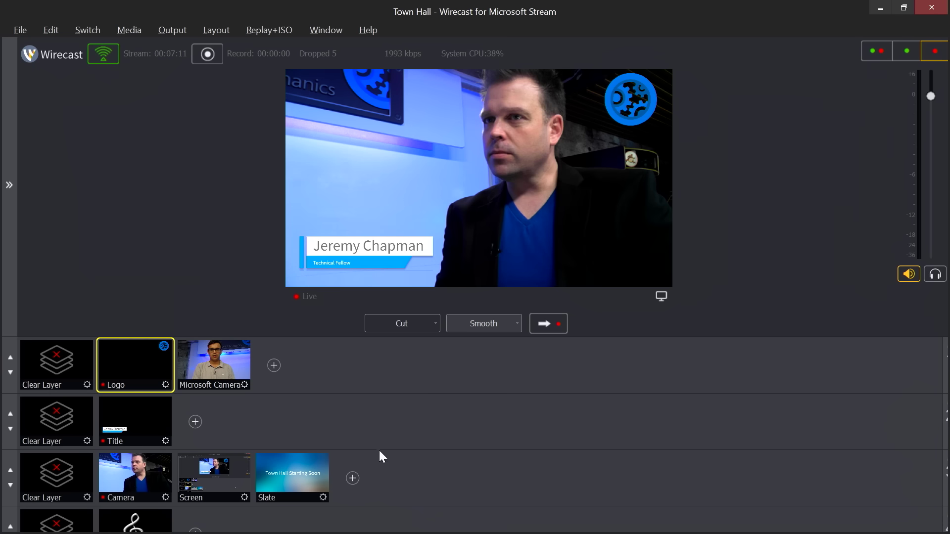
Step: Take the Microsoft Camera shot live in place of the logo shot in Wirecast
click(204, 360)
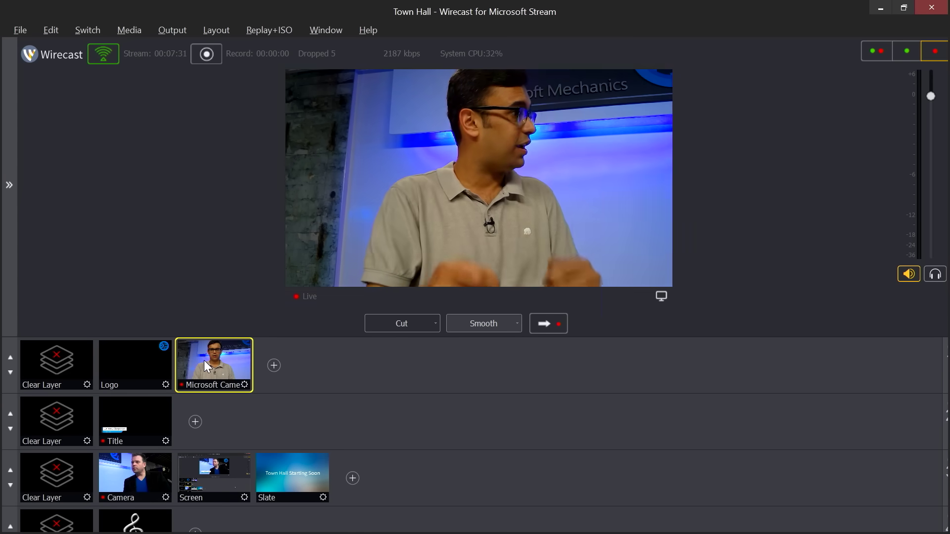
key(alt+Tab)
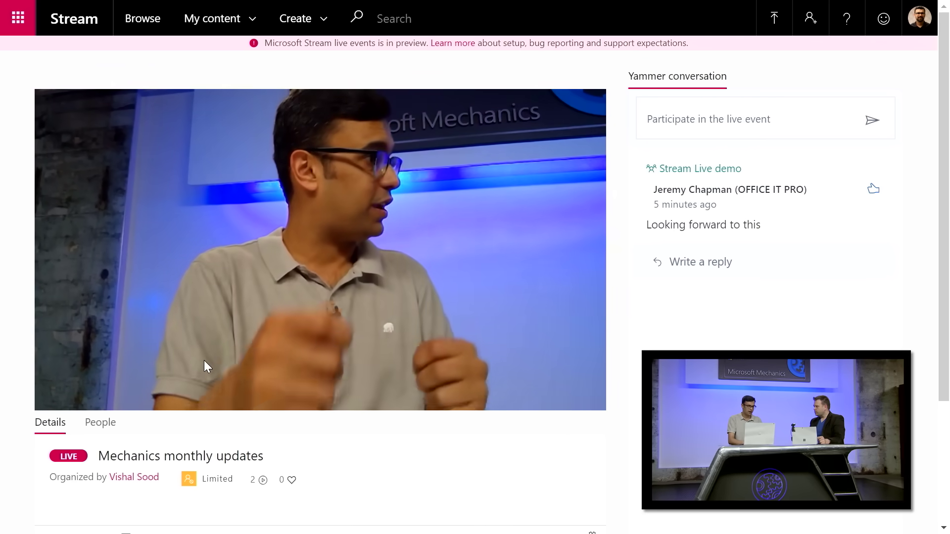
Step: Open the Create menu in Stream's top navigation bar
mouse_move(544, 301)
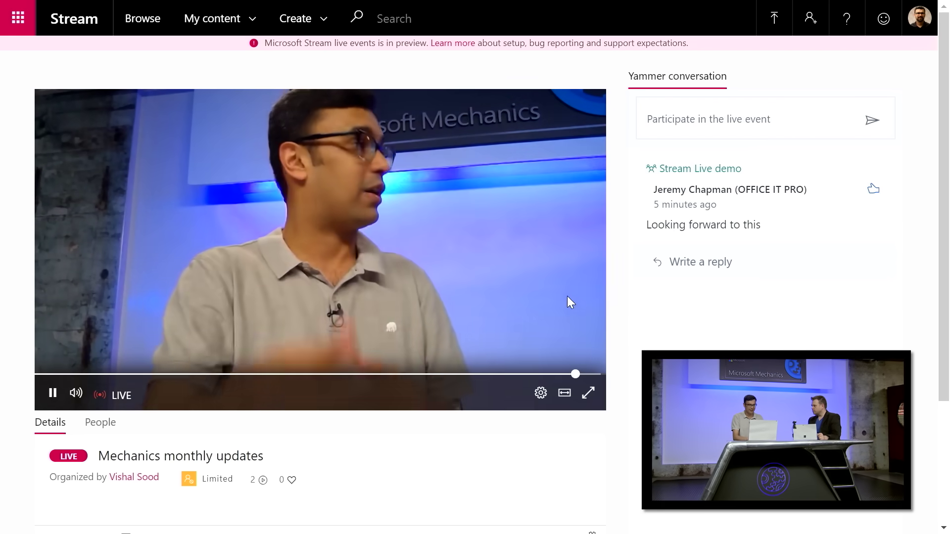
mouse_move(713, 213)
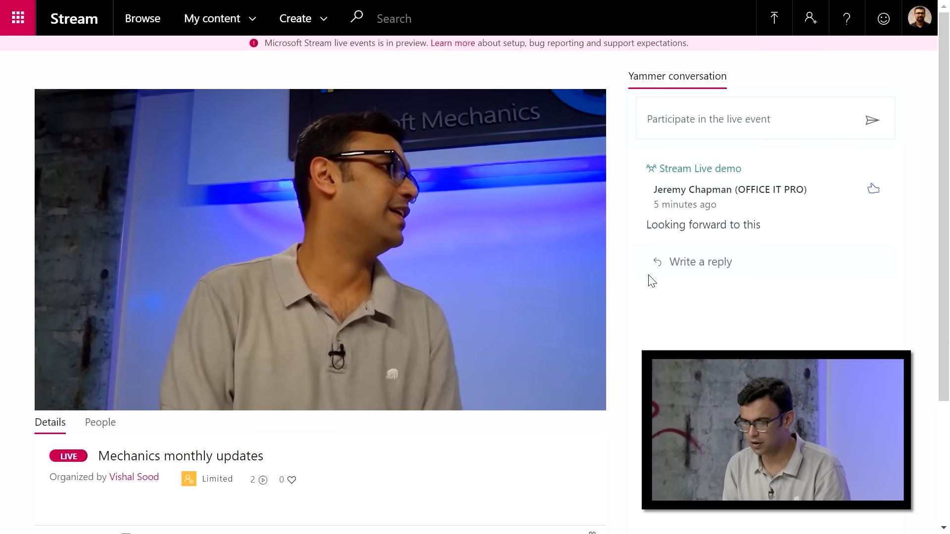
click(315, 30)
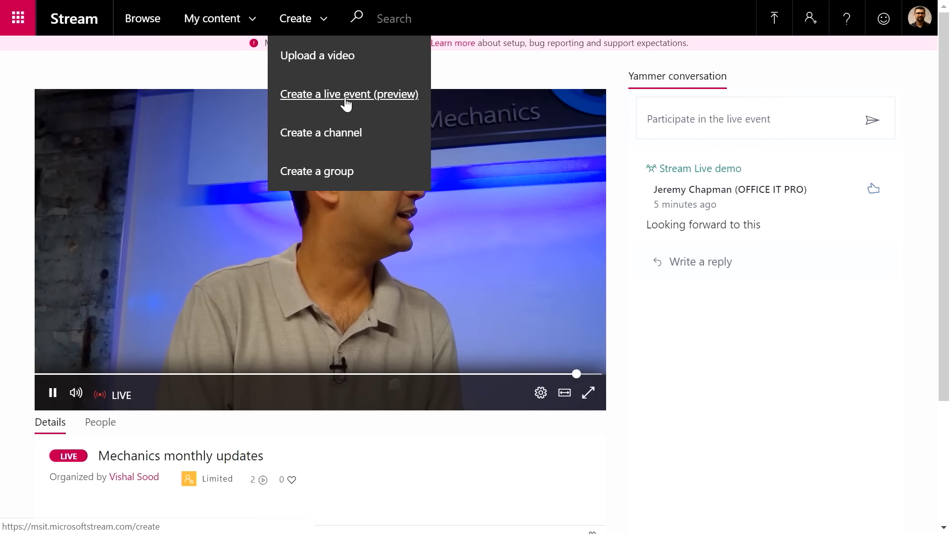
Step: Choose Create a live event (preview), then Create a Live Event for the group in Teams
click(346, 104)
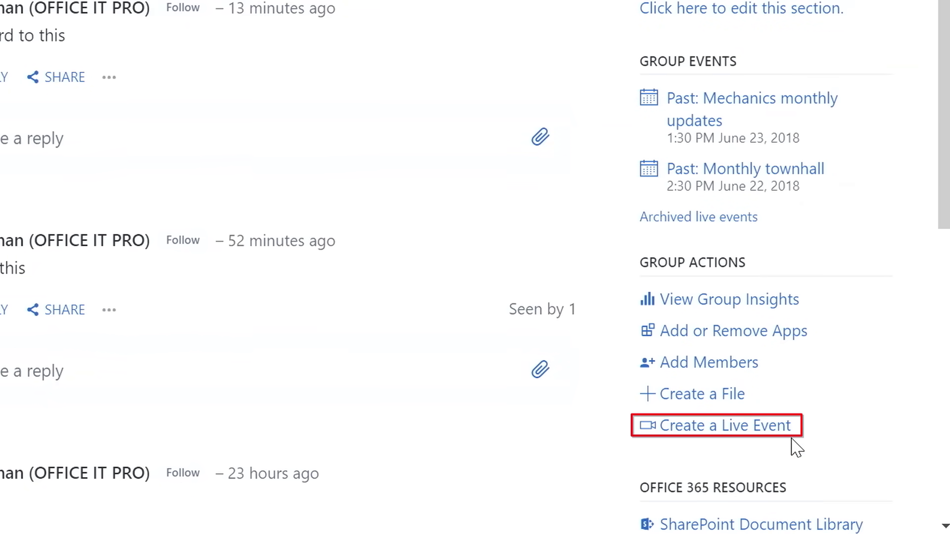
click(733, 440)
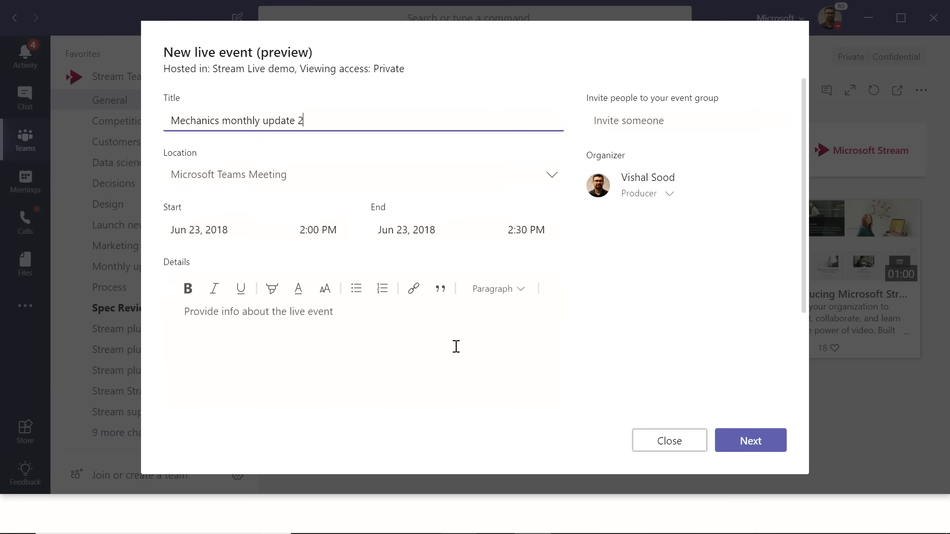
Step: Invite a colleague as presenter to the event group and continue to production options
click(651, 120)
text(Jeremy)
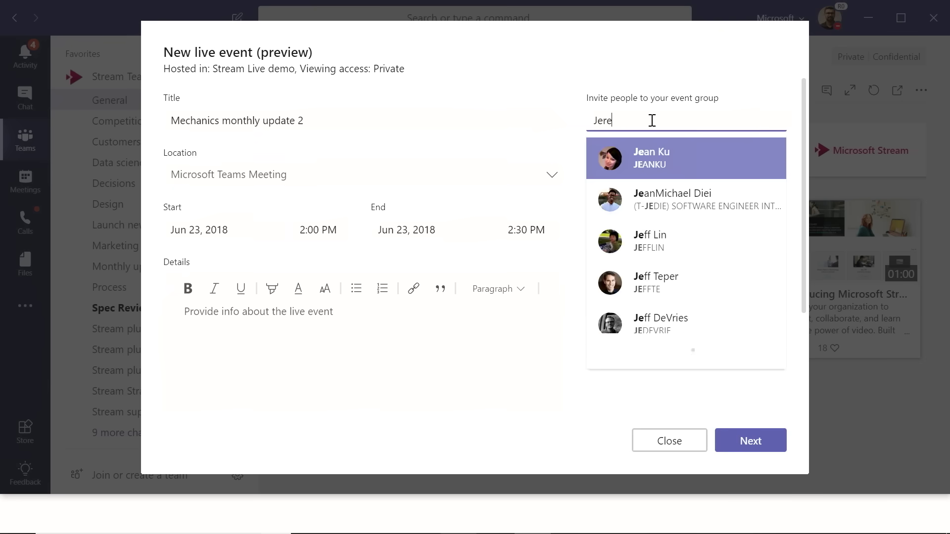
click(647, 149)
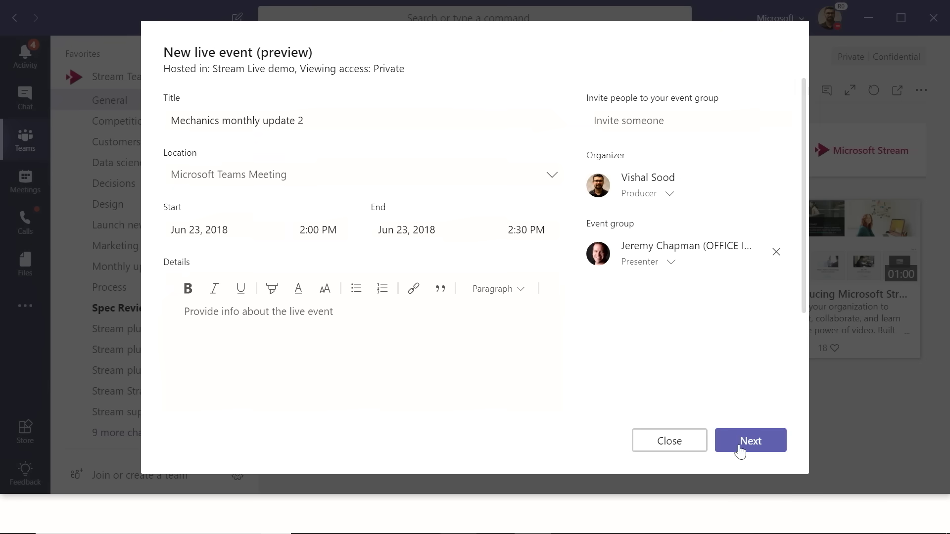
click(751, 448)
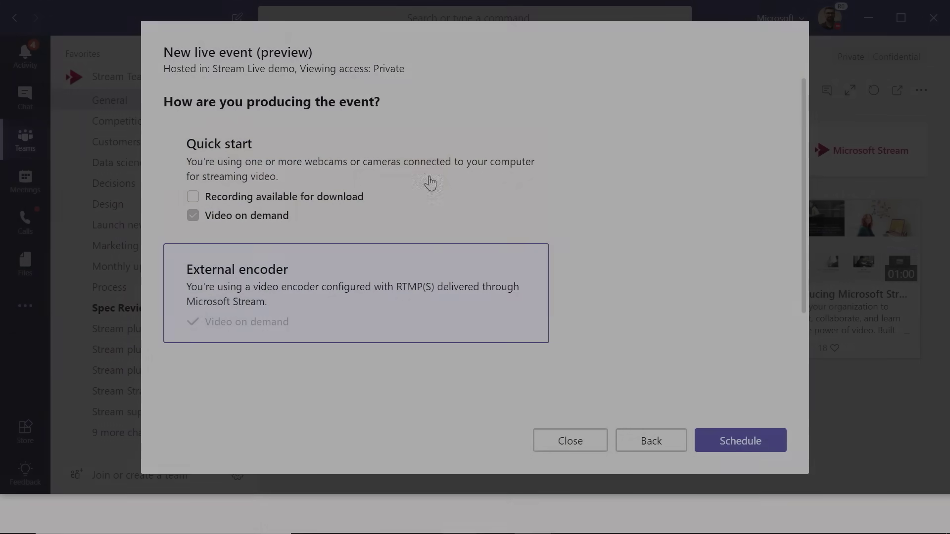
Step: Choose Quick start production using connected webcams and cameras
click(425, 182)
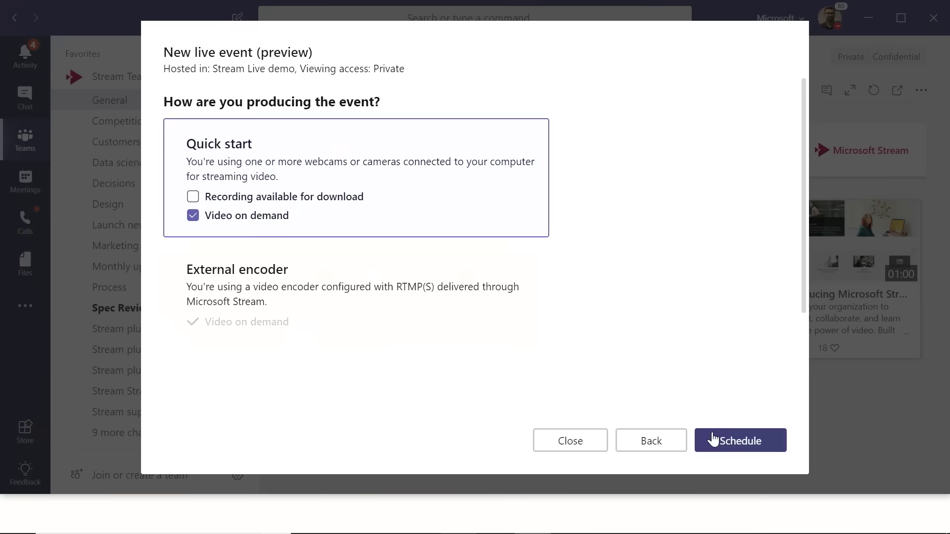
Step: Schedule Mechanics monthly update 2 for June 23, 2018, 2:00–2:30 PM and publish it
click(715, 439)
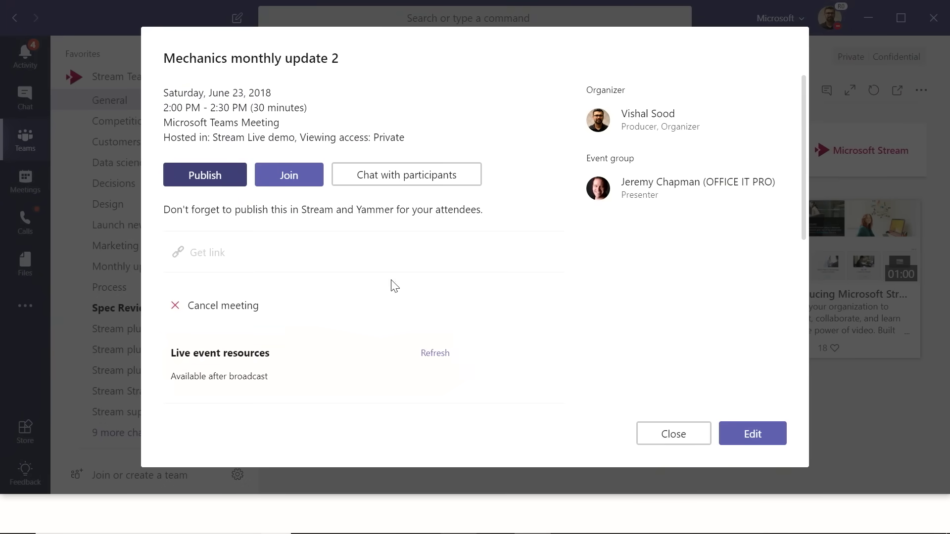
click(210, 178)
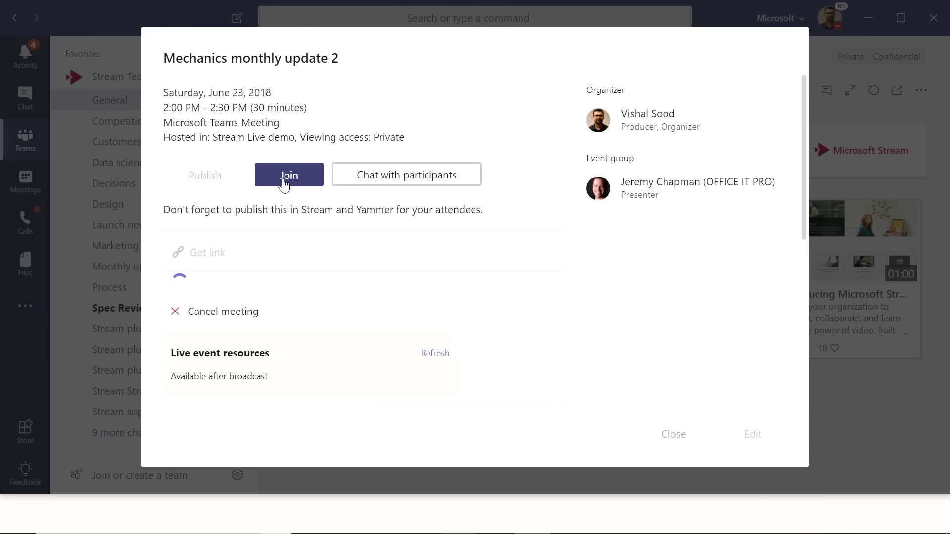
Step: Join Mechanics monthly update 2 as producer with current camera settings
click(294, 179)
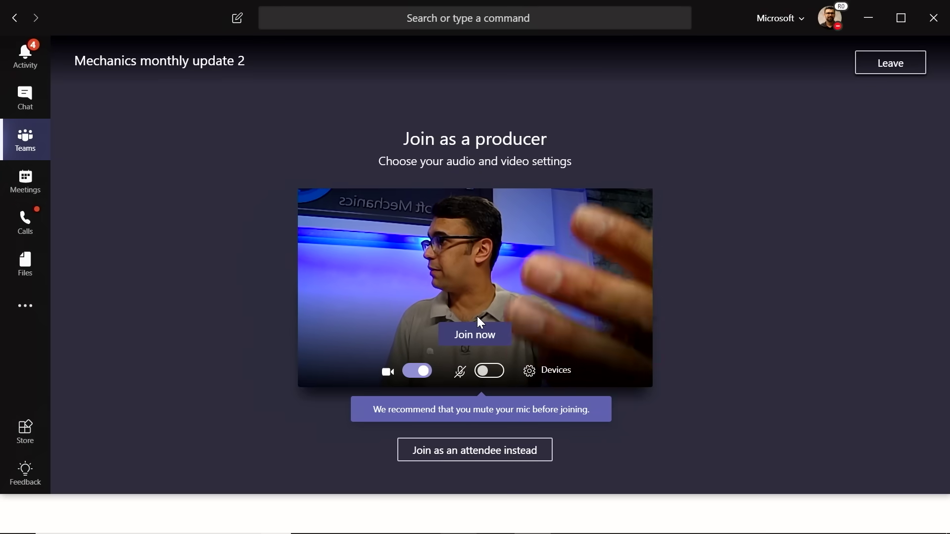
click(478, 346)
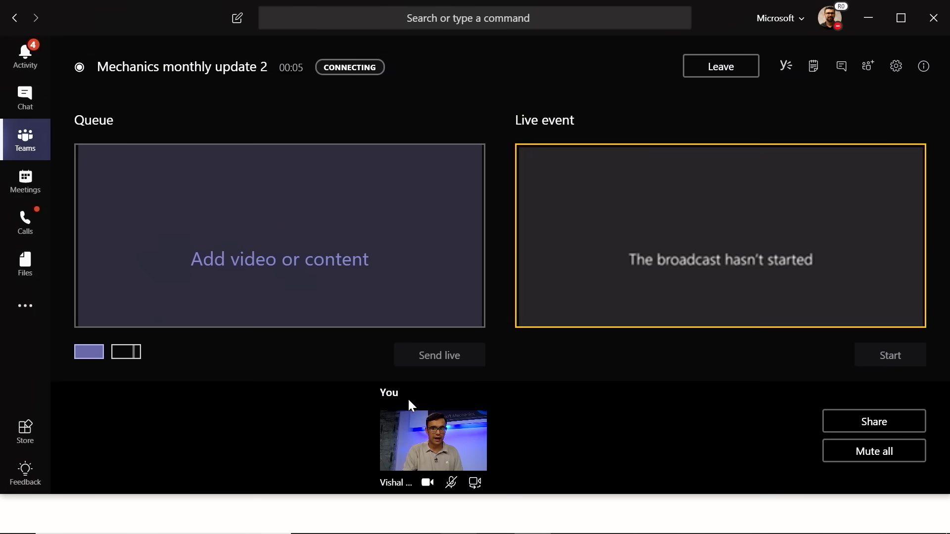
Step: Queue the producer's camera, send it to live preview, and start the broadcast
click(412, 421)
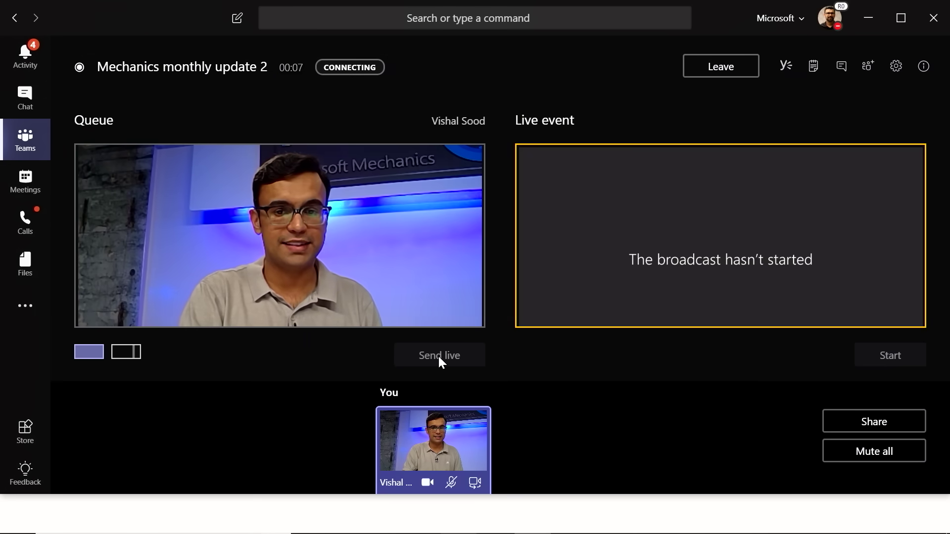
click(437, 355)
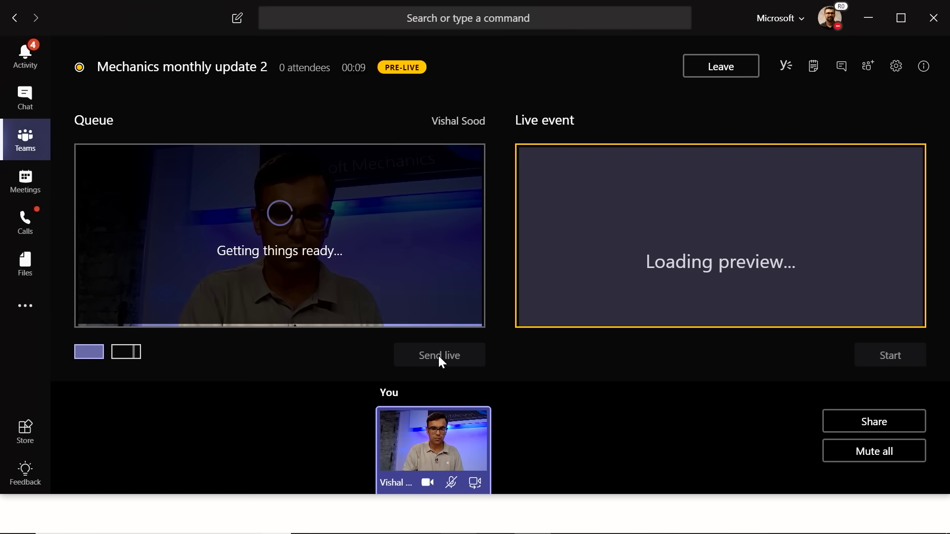
click(437, 355)
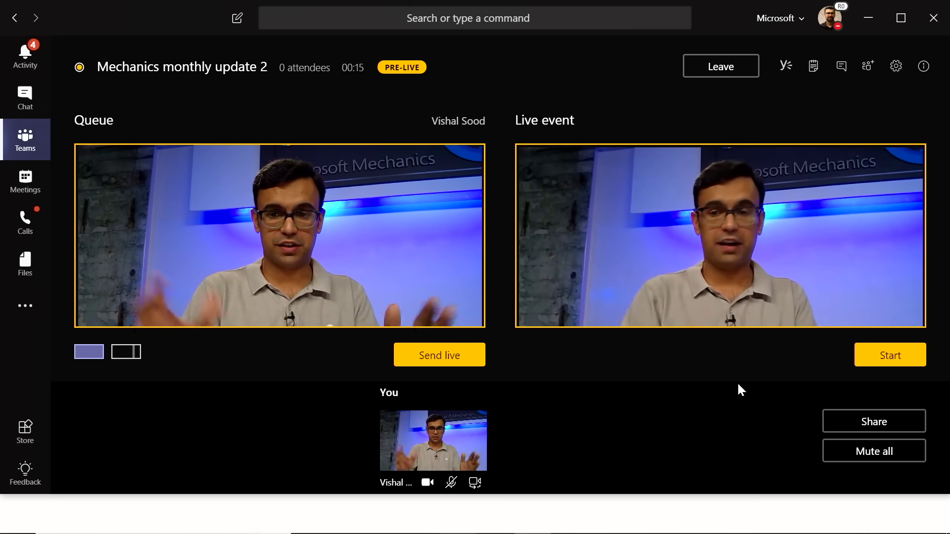
click(866, 351)
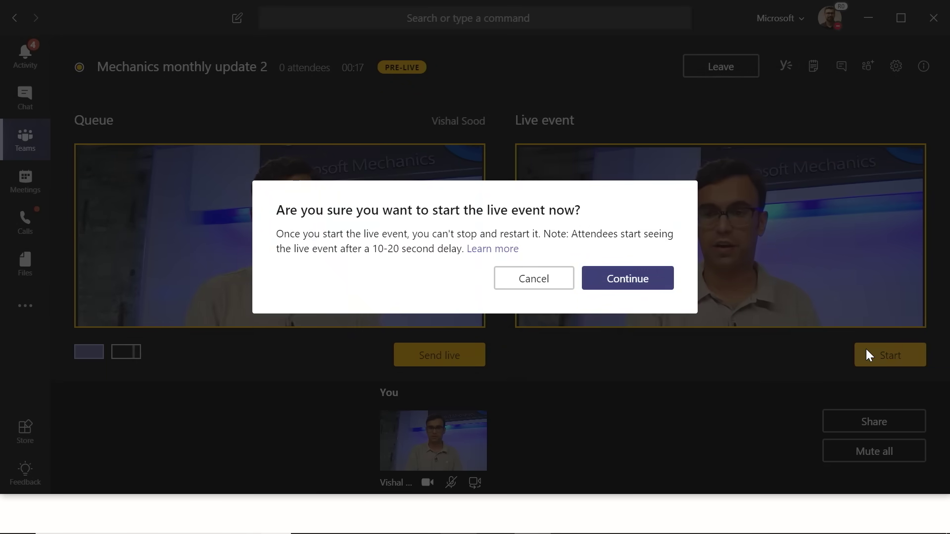
click(663, 285)
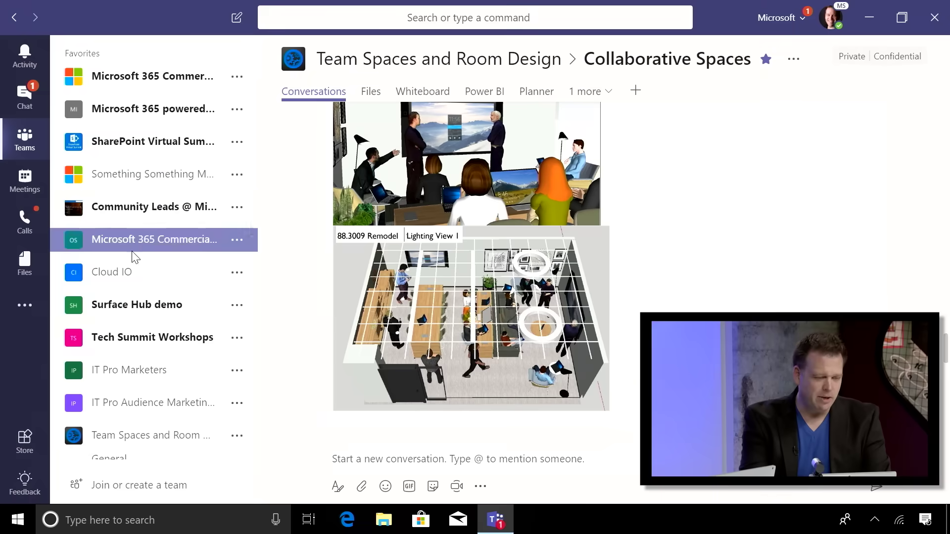
Step: Find Mechanics monthly update 2 in the Meetings calendar and join it as presenter
click(19, 186)
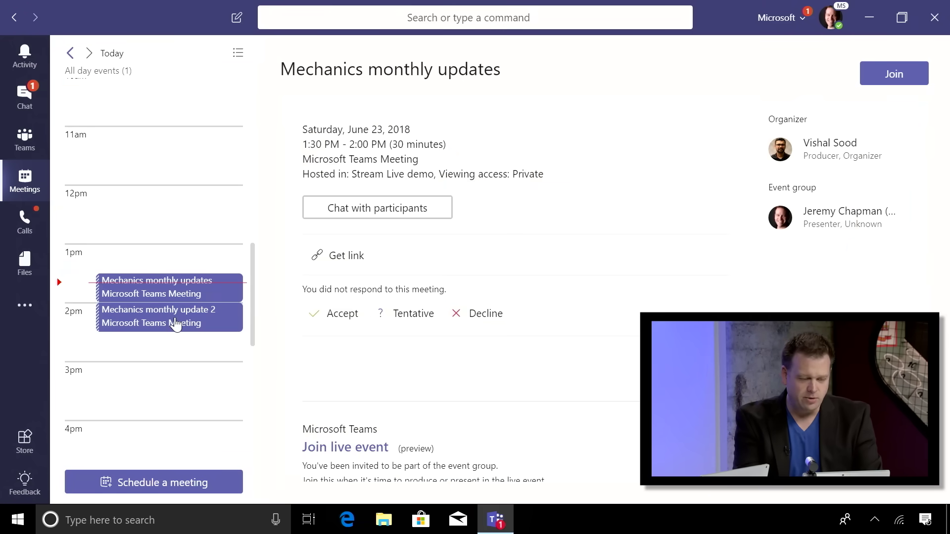
click(176, 324)
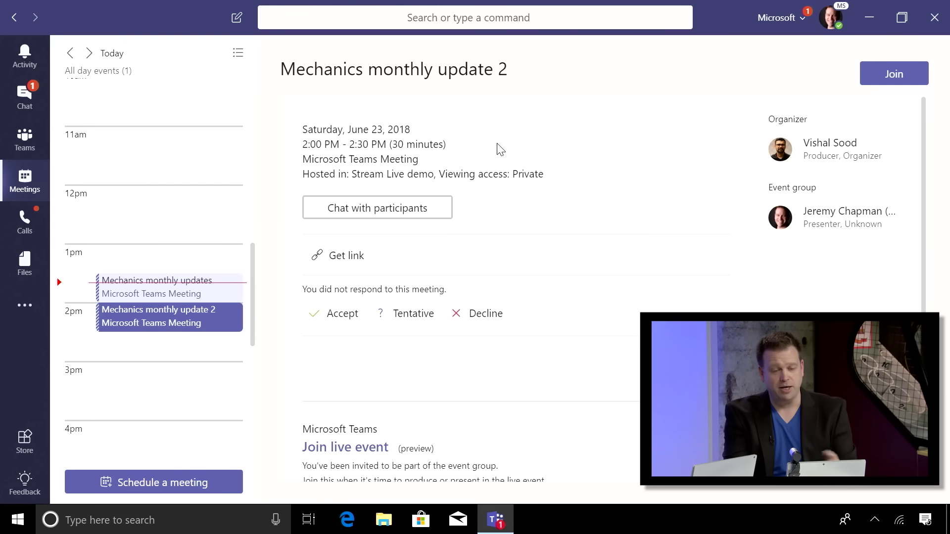
click(899, 69)
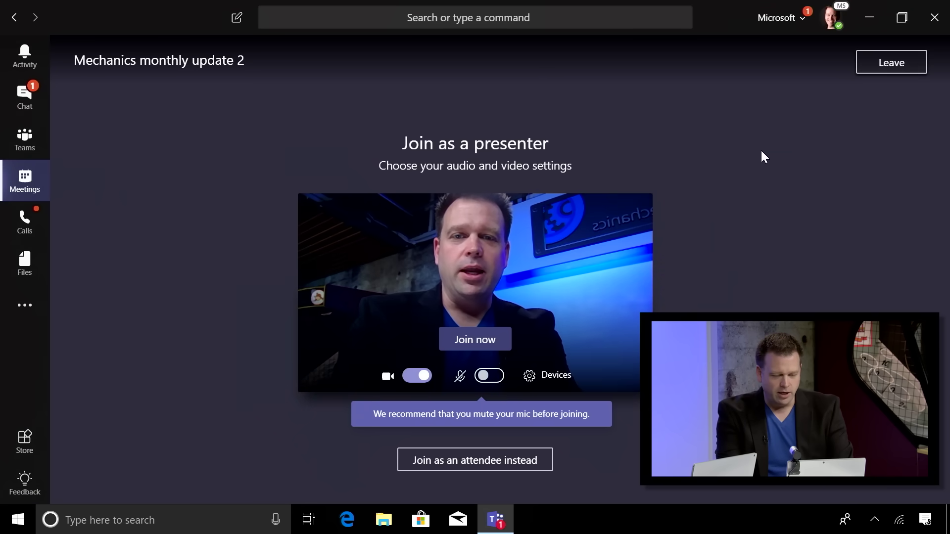
Step: Enter the event as presenter and admit them from the lobby on the producer console
click(474, 341)
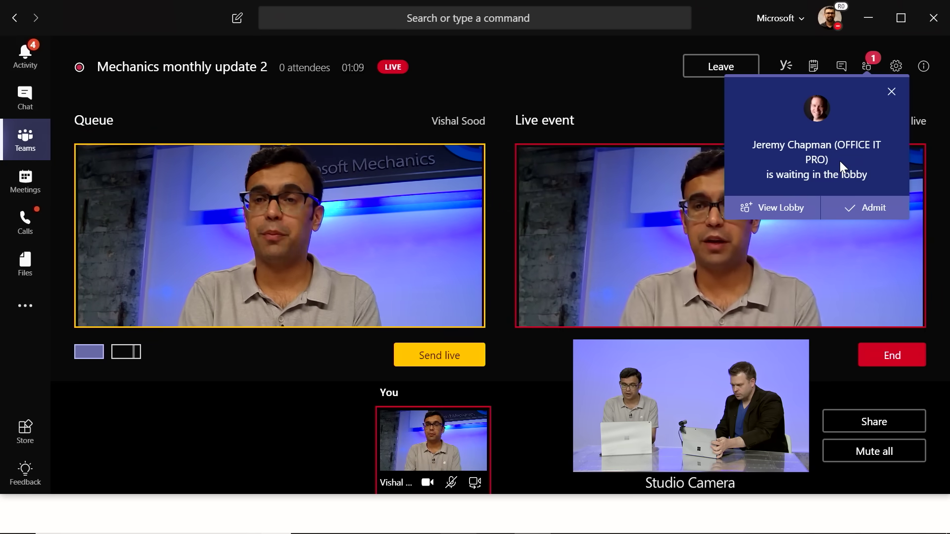
click(852, 210)
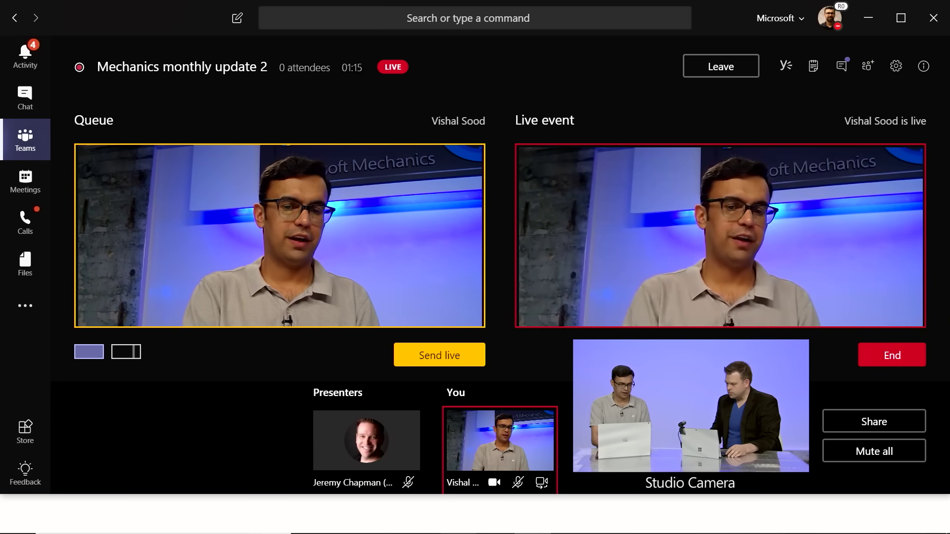
Step: Send the other presenter's camera feed live, then end the live event
click(380, 445)
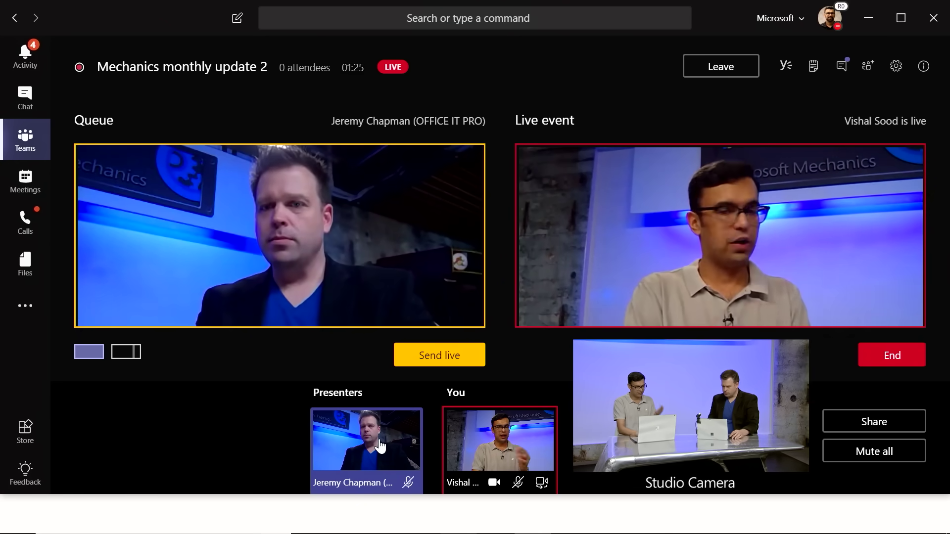
click(432, 356)
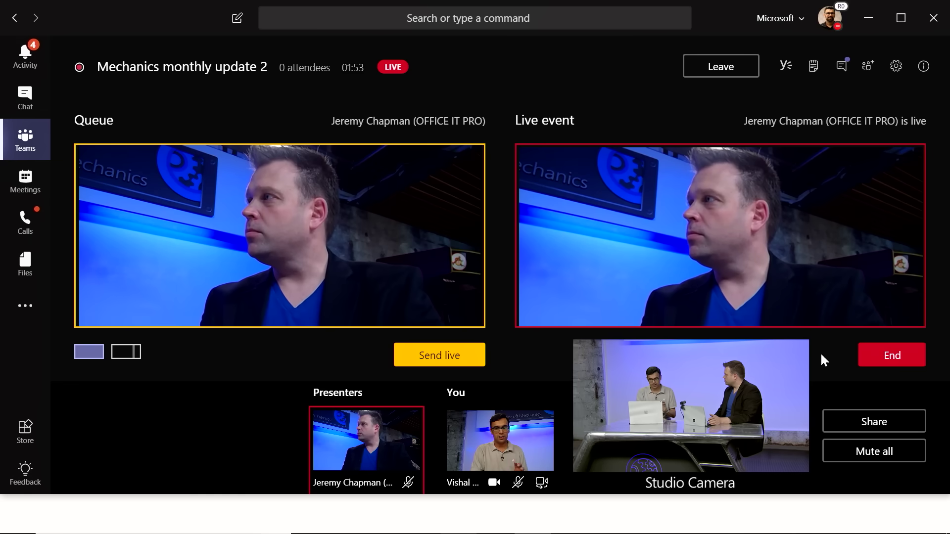
click(888, 365)
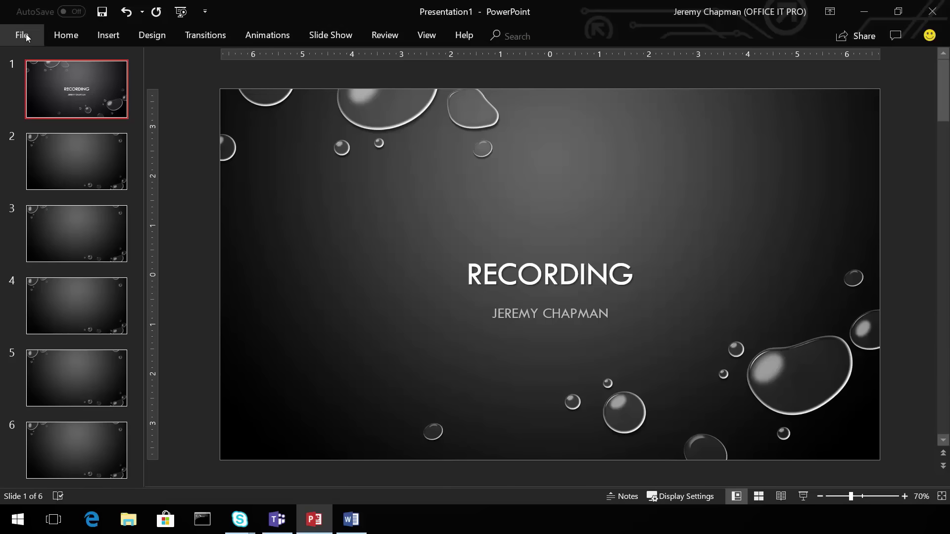
click(27, 35)
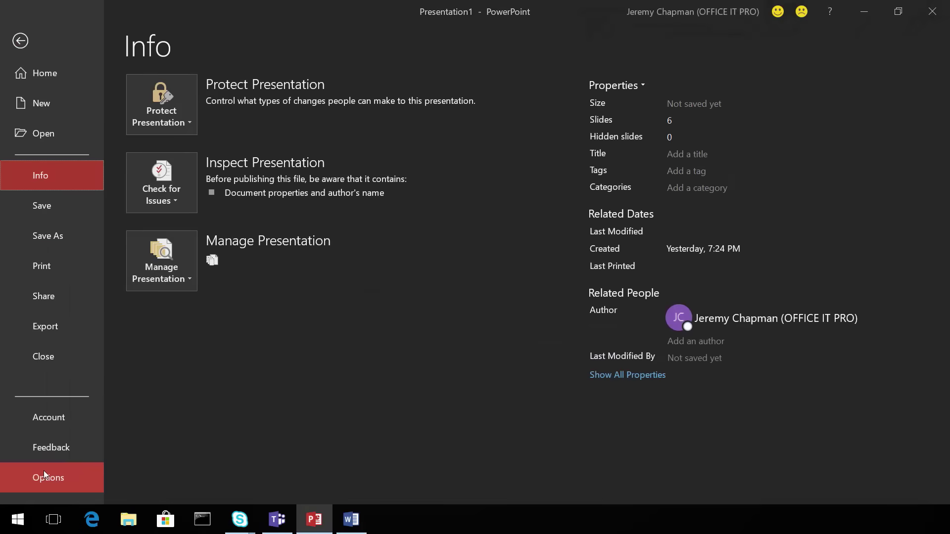
Step: Enable the Recording main tab under Customize Ribbon in PowerPoint Options and show its commands
click(44, 471)
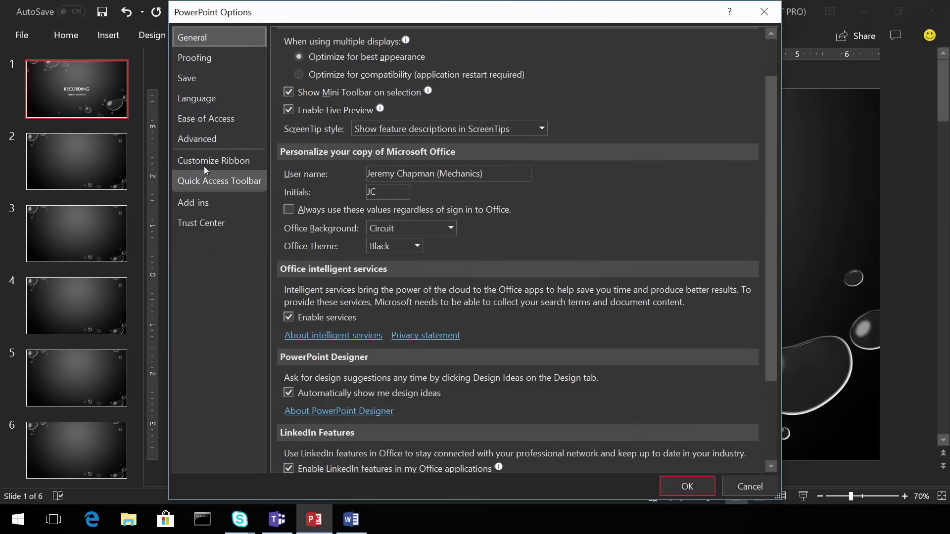
click(206, 162)
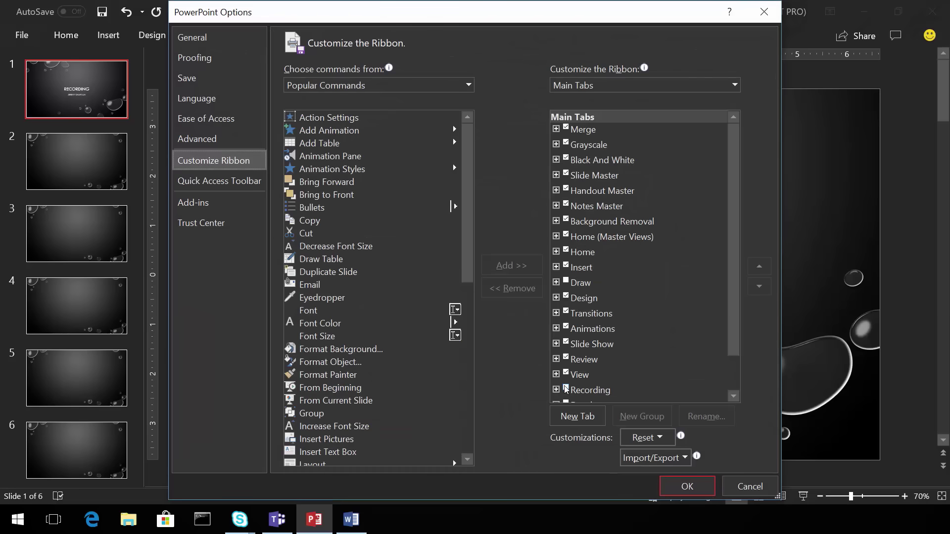
click(566, 389)
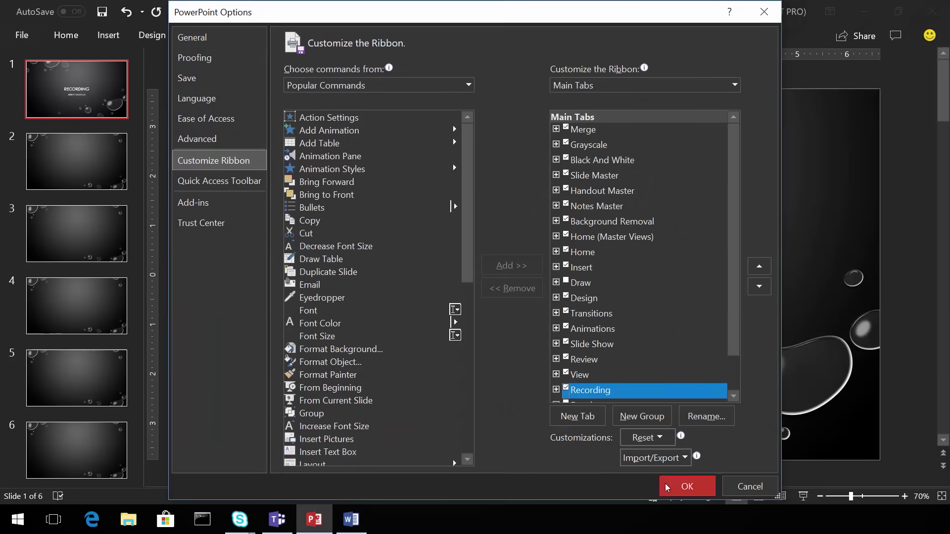
click(665, 488)
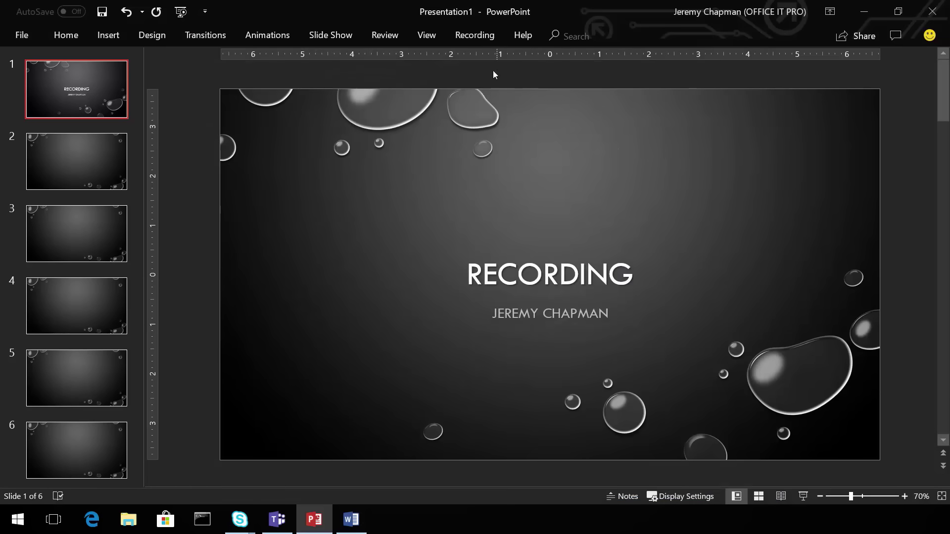
click(482, 36)
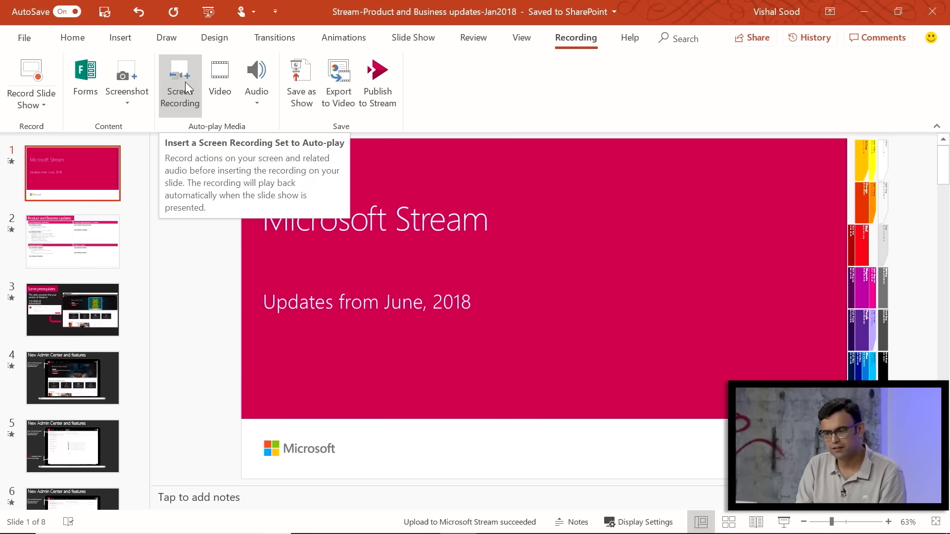
Step: Publish the deck, with slide 3's video selected, to Microsoft Stream as a video
click(69, 327)
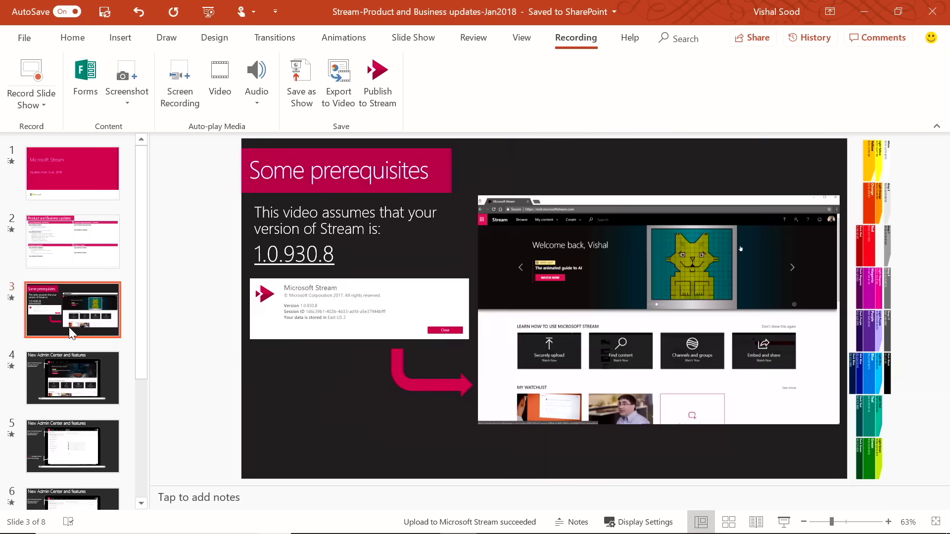
click(630, 229)
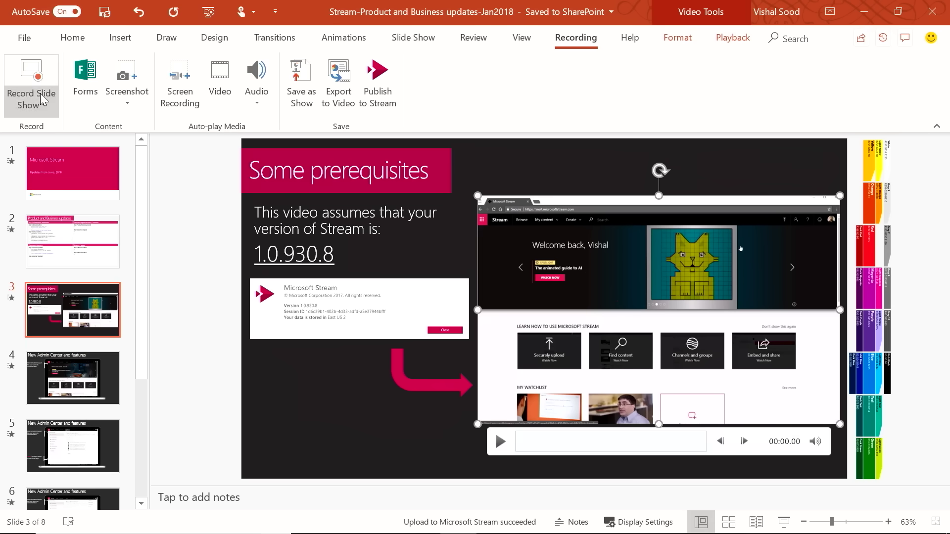
click(379, 76)
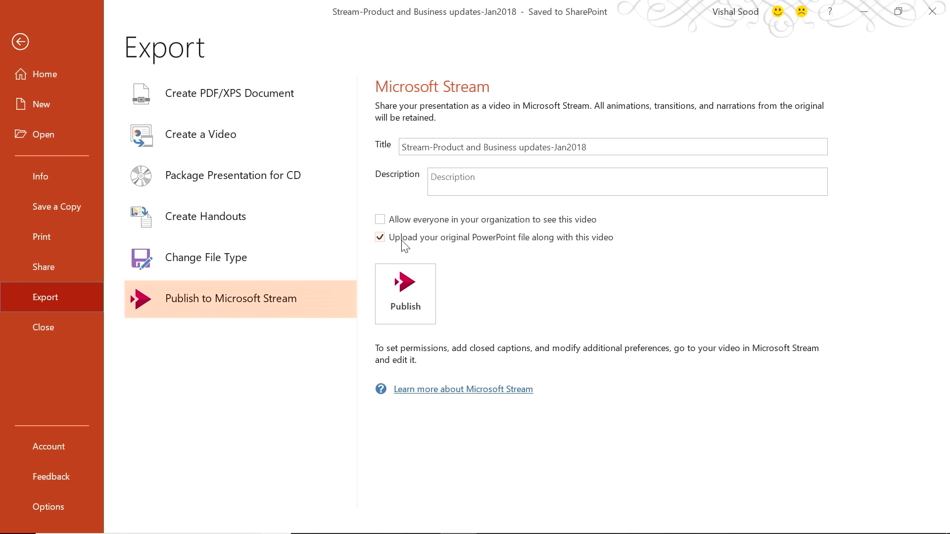
click(403, 313)
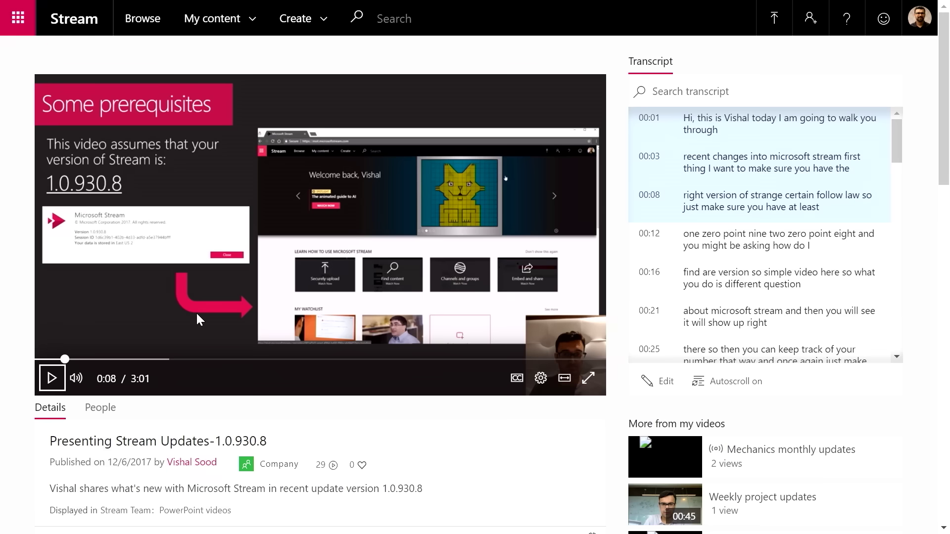
Step: Play the Presenting Stream Updates-1.0.930.8 video and start searching its transcript
click(53, 380)
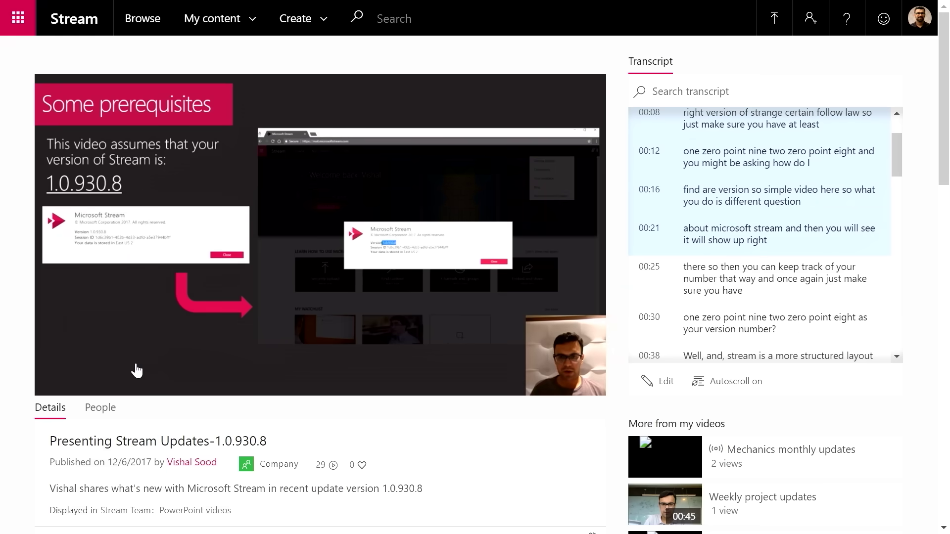
mouse_move(236, 349)
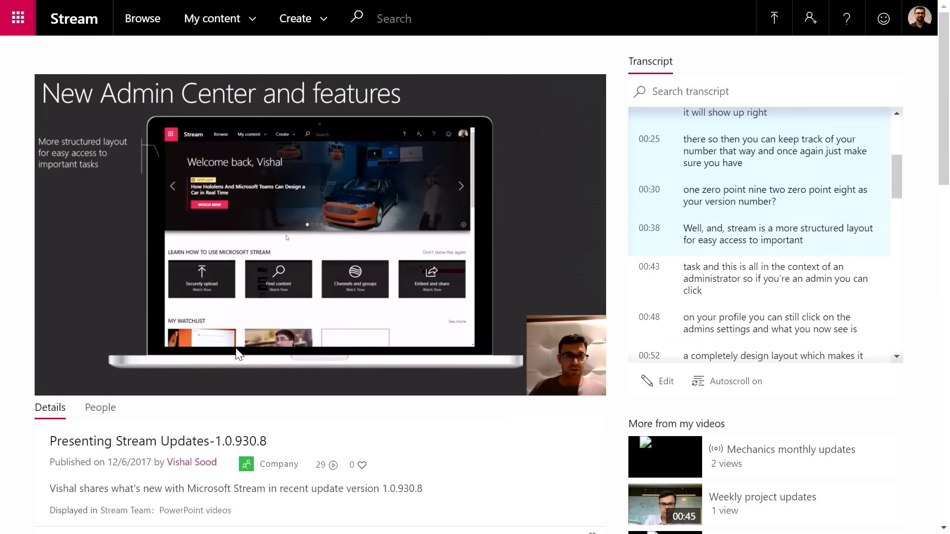
mouse_move(174, 237)
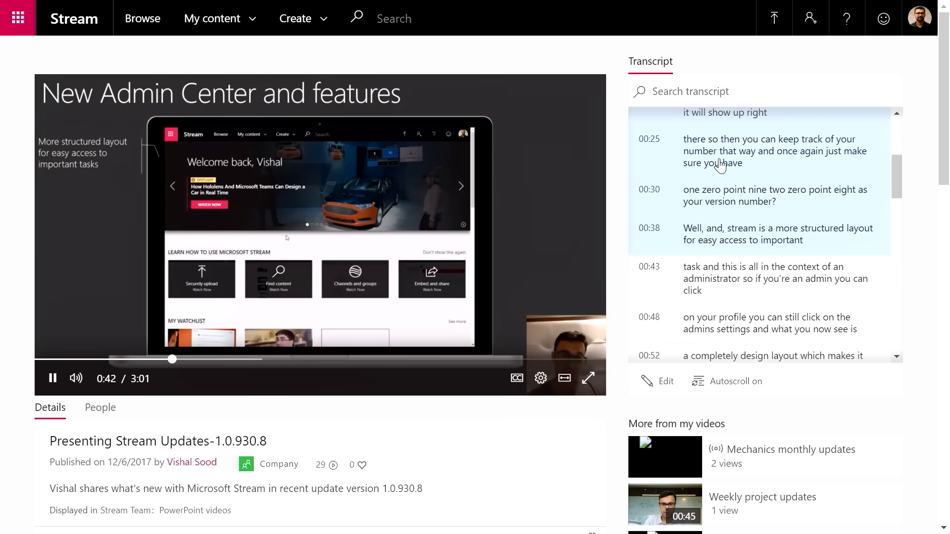
click(699, 90)
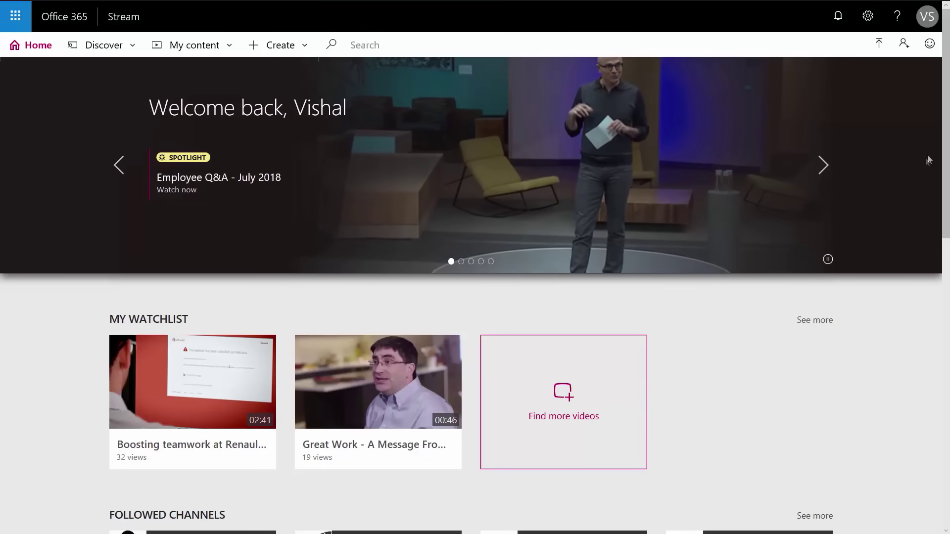
Step: Open the Employee Q&As group from Discover > Groups and advance its spotlight to the next video
scroll(945, 137, down, 1)
drag(945, 137, 921, 108)
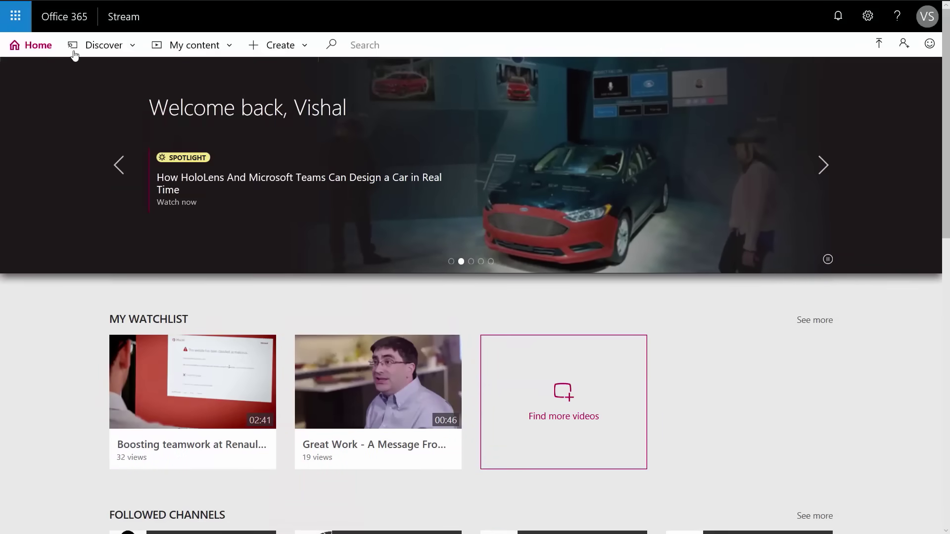
click(106, 44)
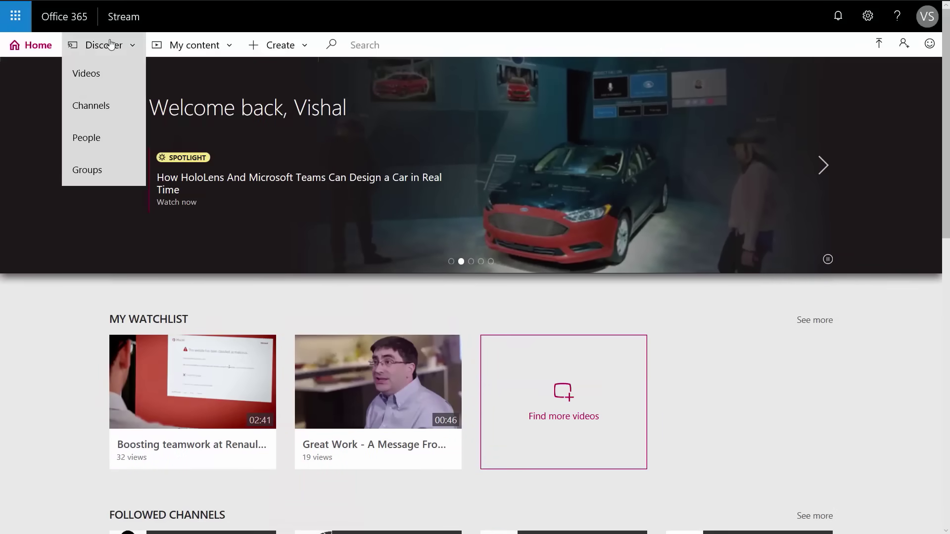
click(93, 170)
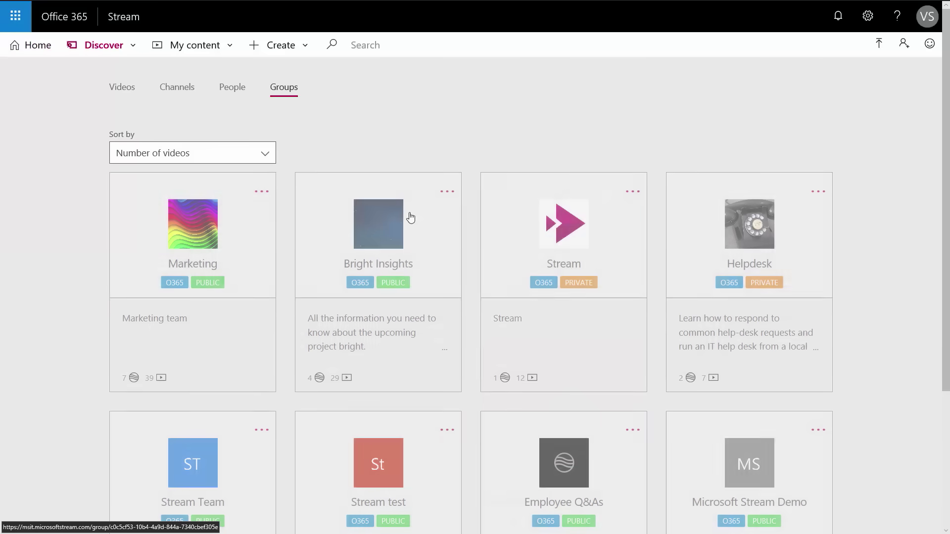
click(581, 457)
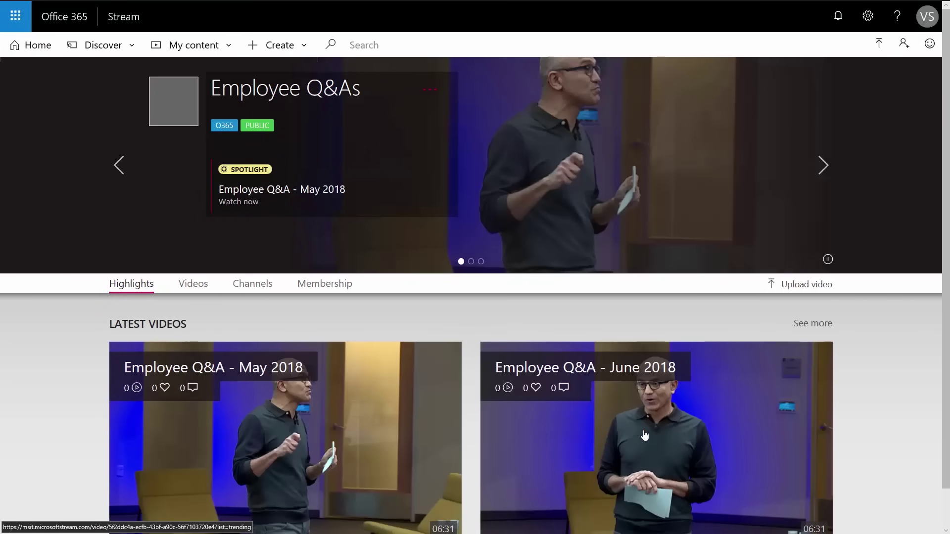
mouse_move(723, 407)
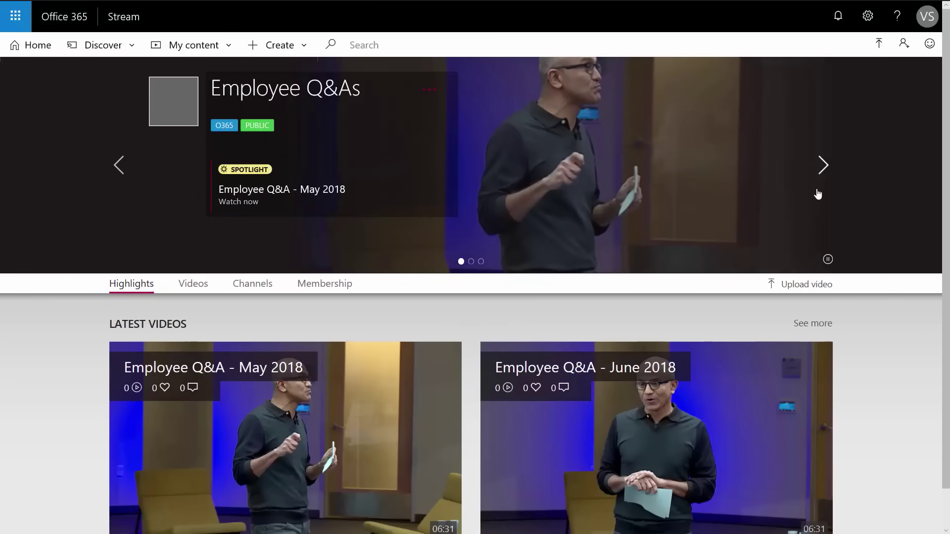
click(822, 167)
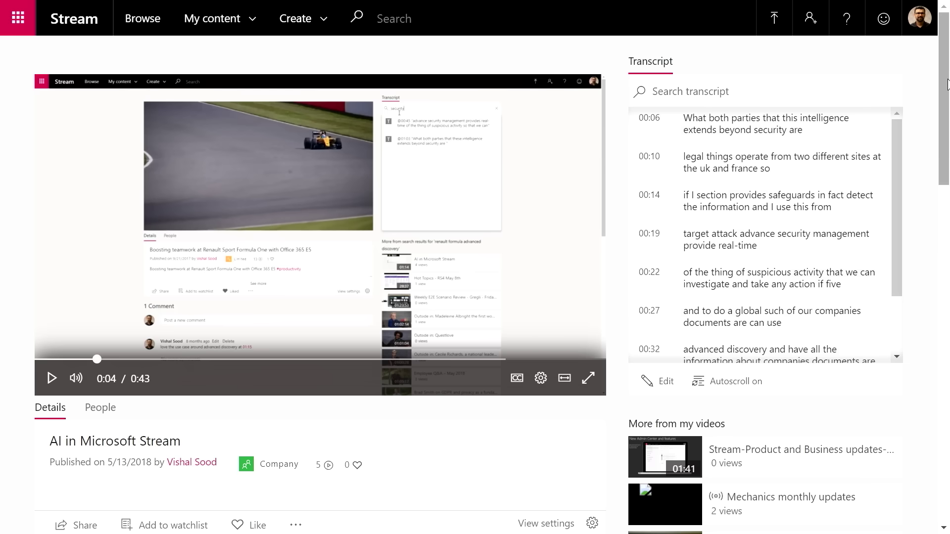
Step: Show the video's People timelines in edit mode
scroll(946, 84, down, 2)
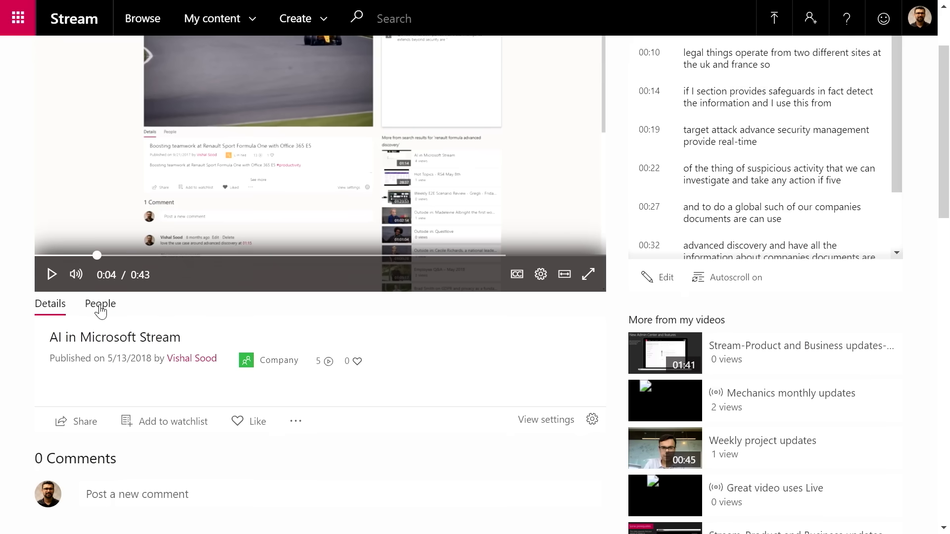
click(100, 307)
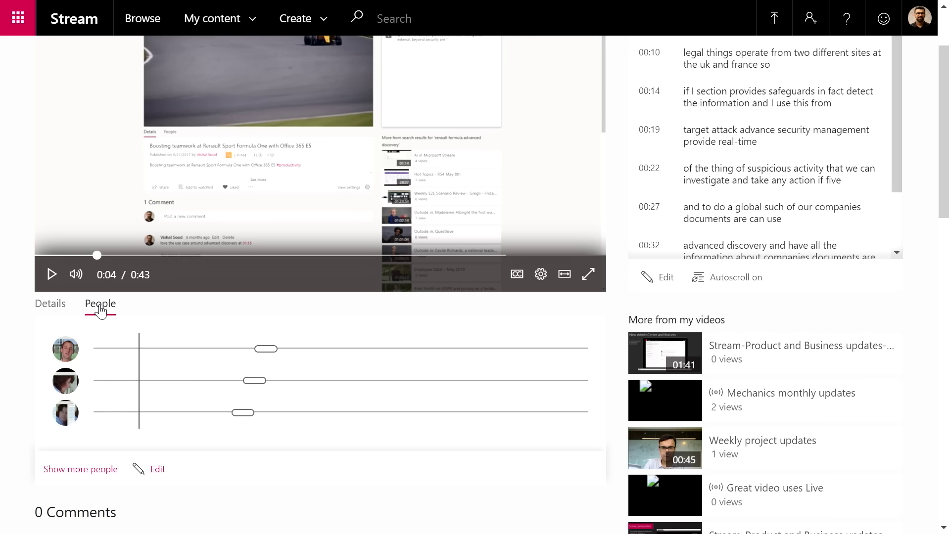
click(157, 470)
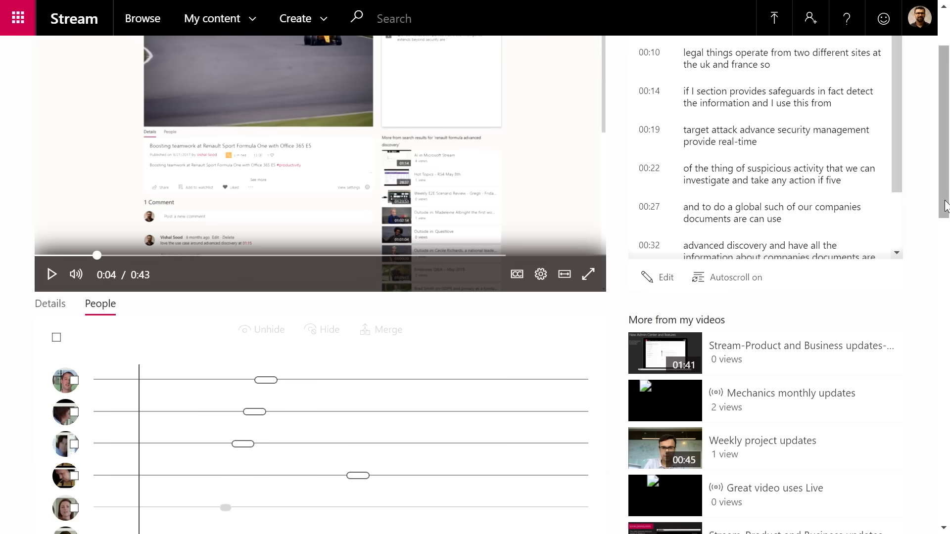
Step: Select the second and third people's timelines and start merging them
drag(945, 206, 939, 246)
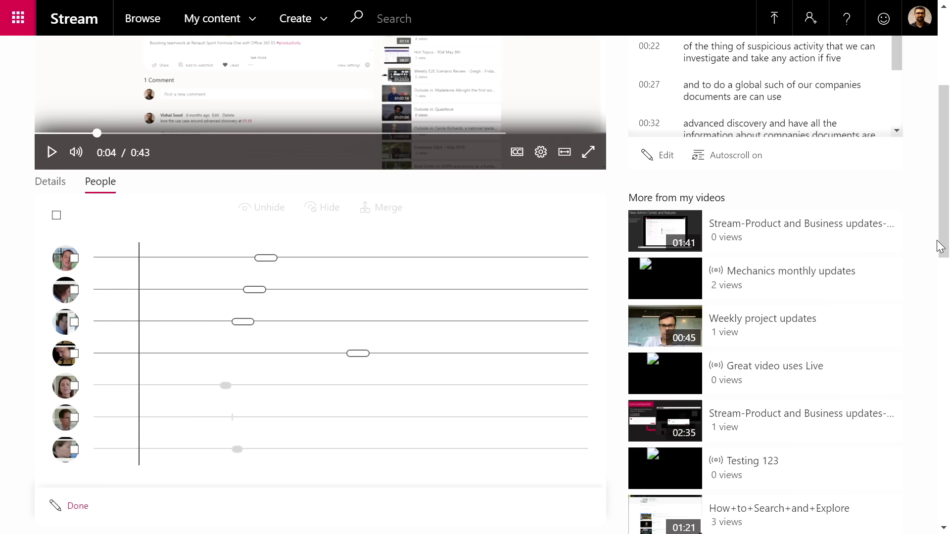
click(74, 418)
click(74, 450)
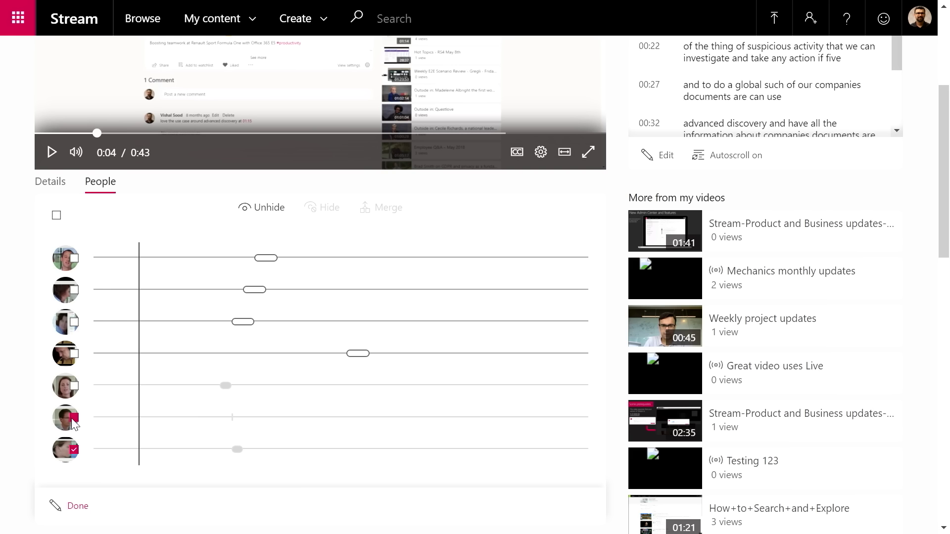
click(74, 450)
click(74, 291)
click(74, 323)
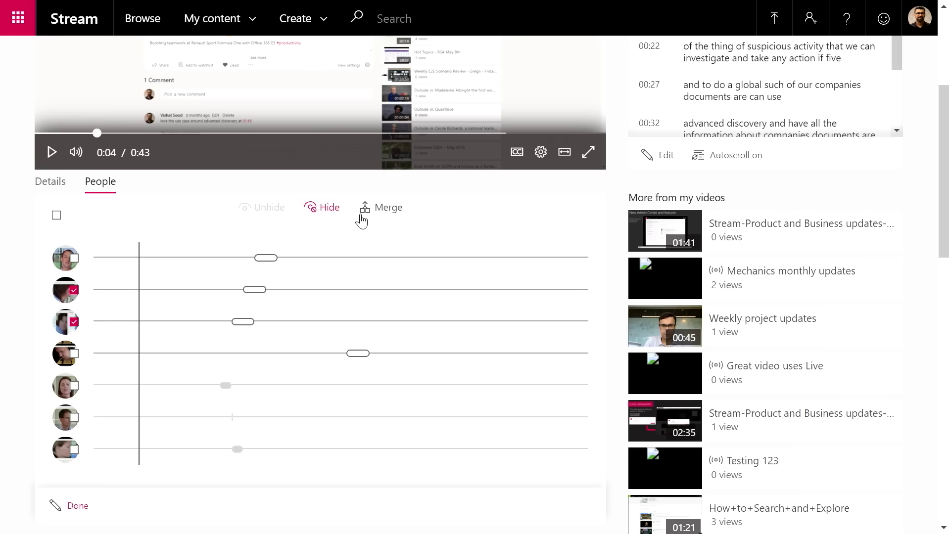
click(378, 209)
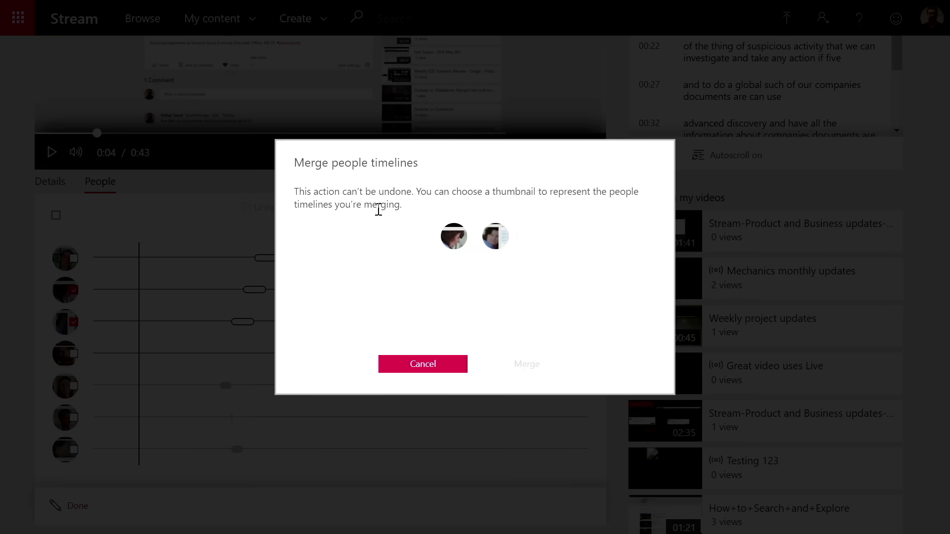
Step: Merge the two timelines using the second face as thumbnail, confirm, and leave the video
click(495, 236)
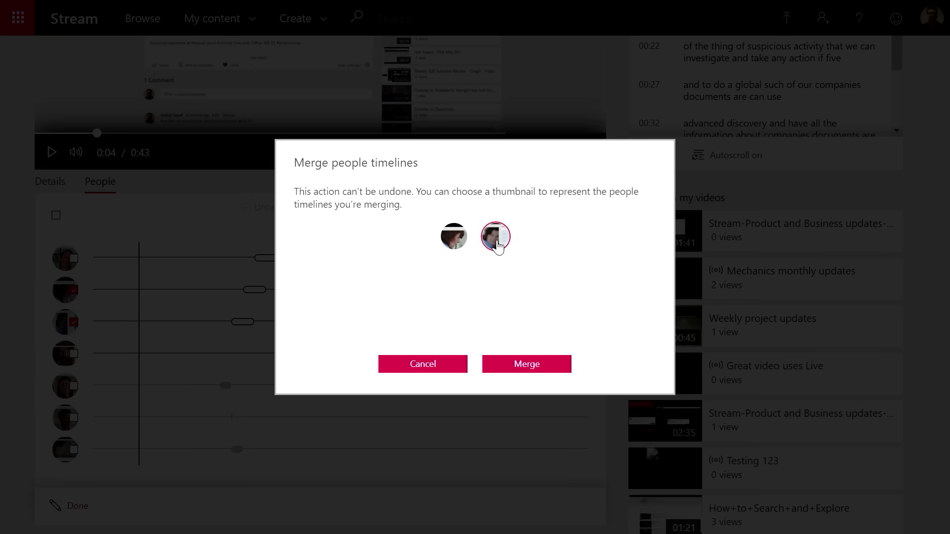
click(511, 371)
click(512, 372)
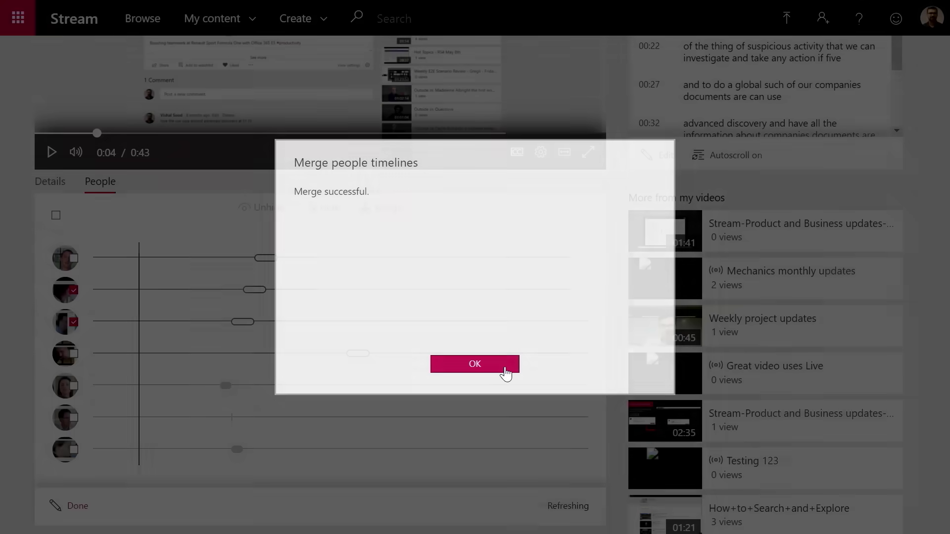
drag(947, 223, 936, 37)
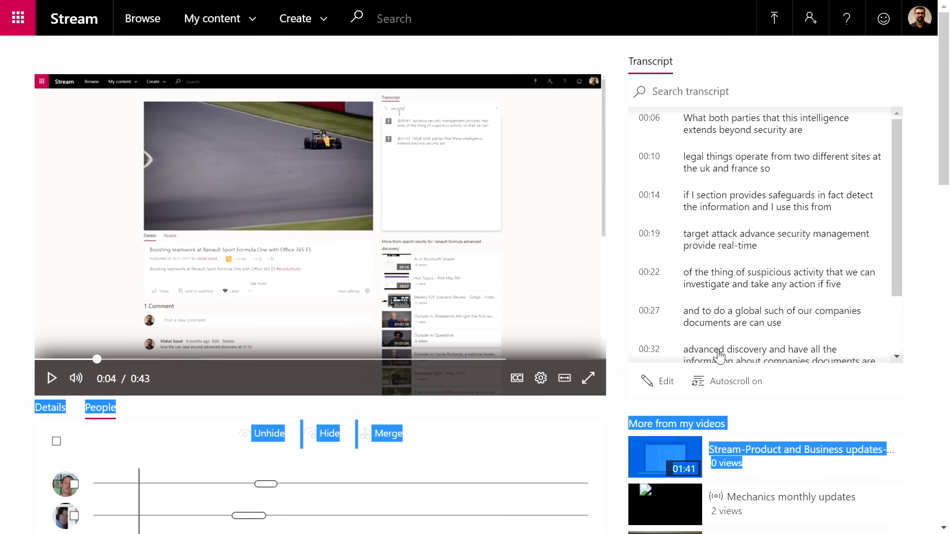
click(663, 382)
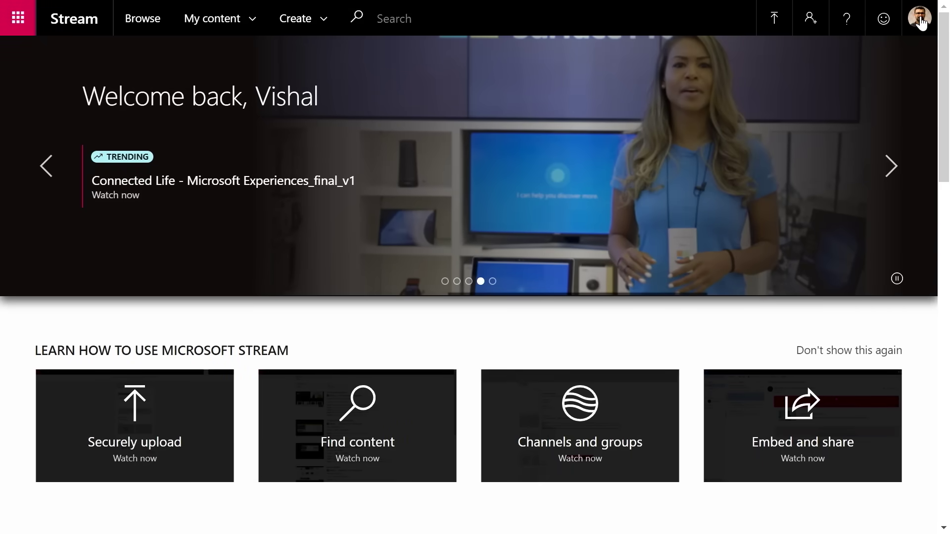
Step: Open Admin settings from the profile menu and go to the Spotlight videos page
click(920, 22)
click(841, 111)
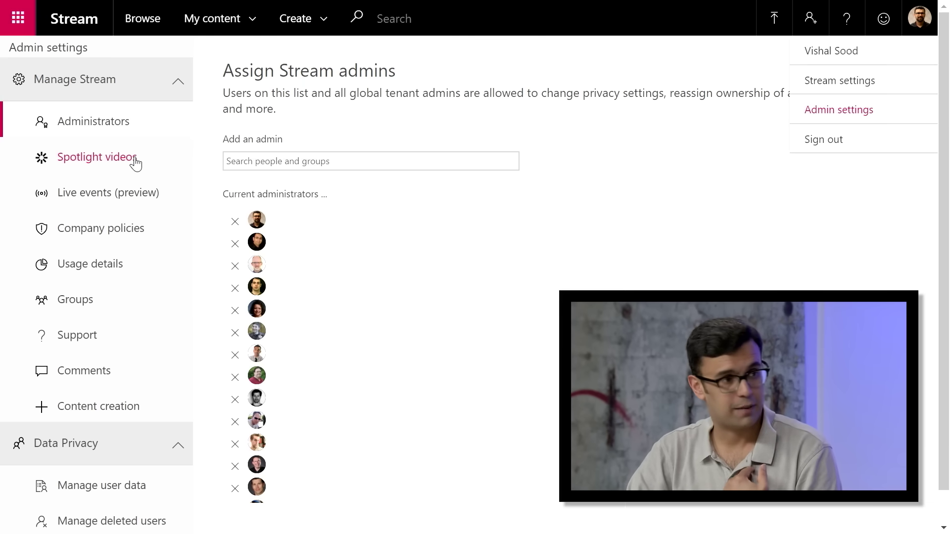
click(108, 164)
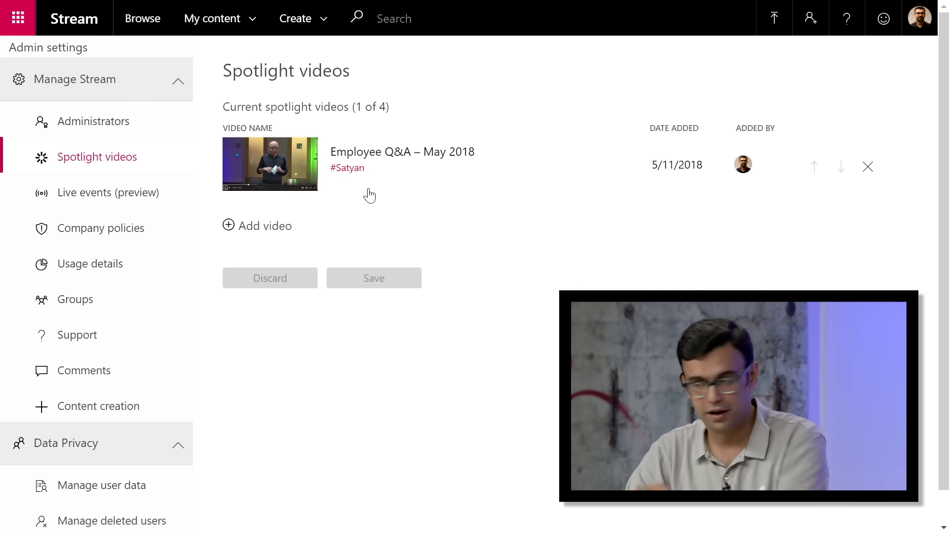
Step: Add April 2018 Growth Mindset in Action by pasted URL, move it first, and save
click(277, 229)
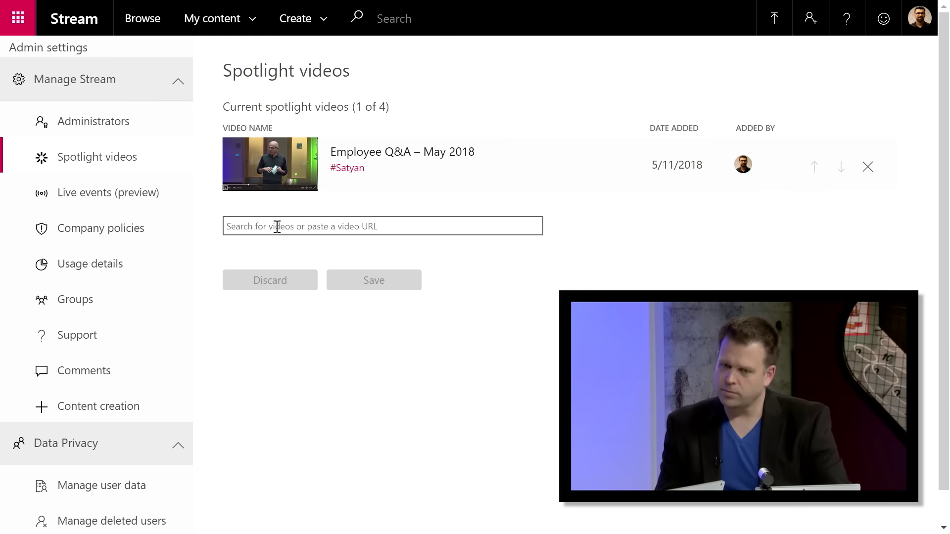
key(ctrl+v)
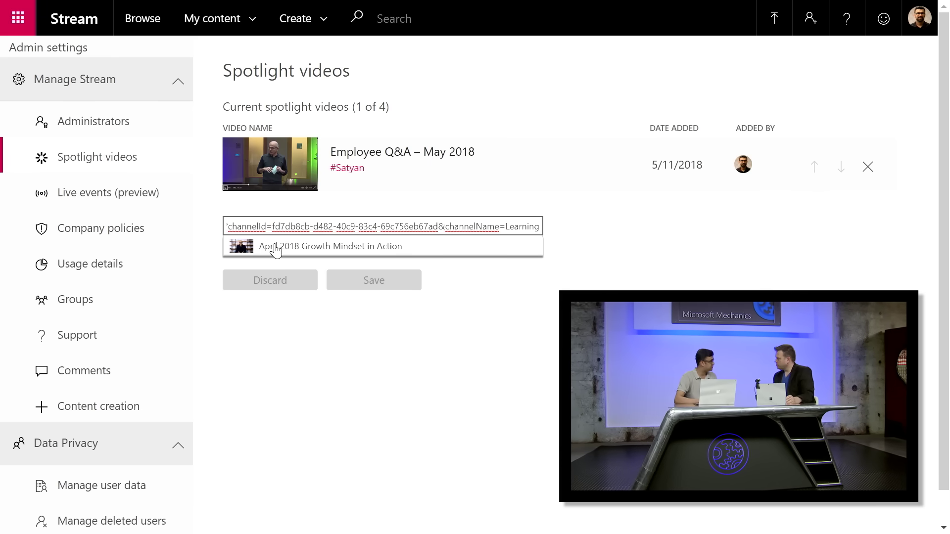
click(276, 247)
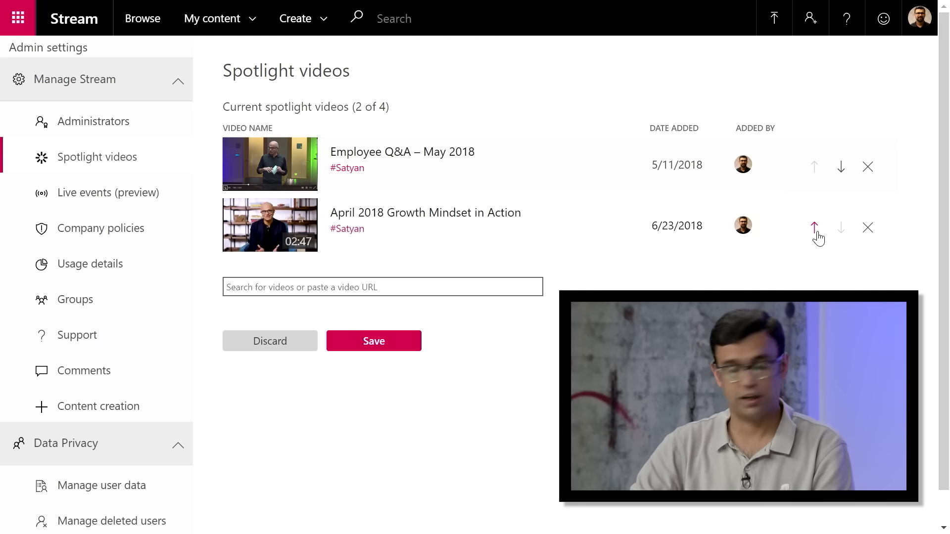
click(816, 233)
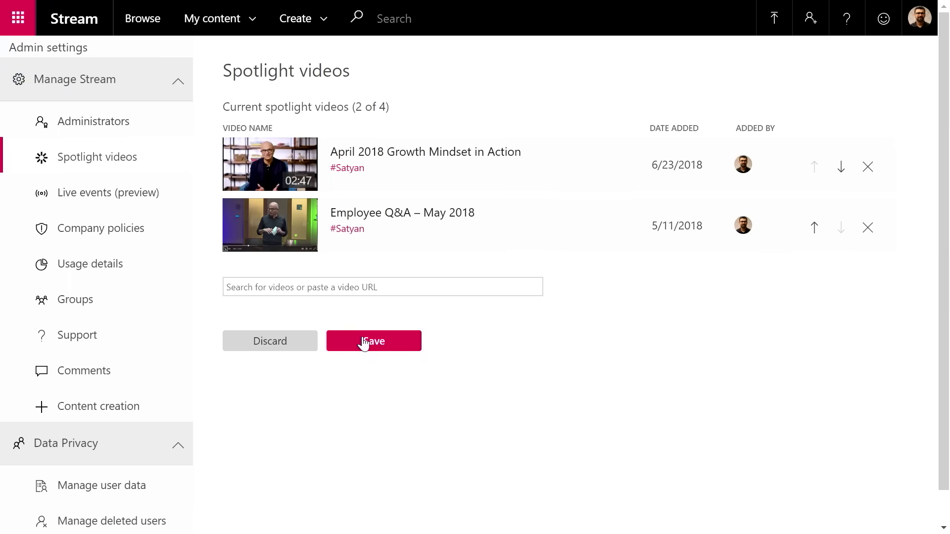
click(364, 343)
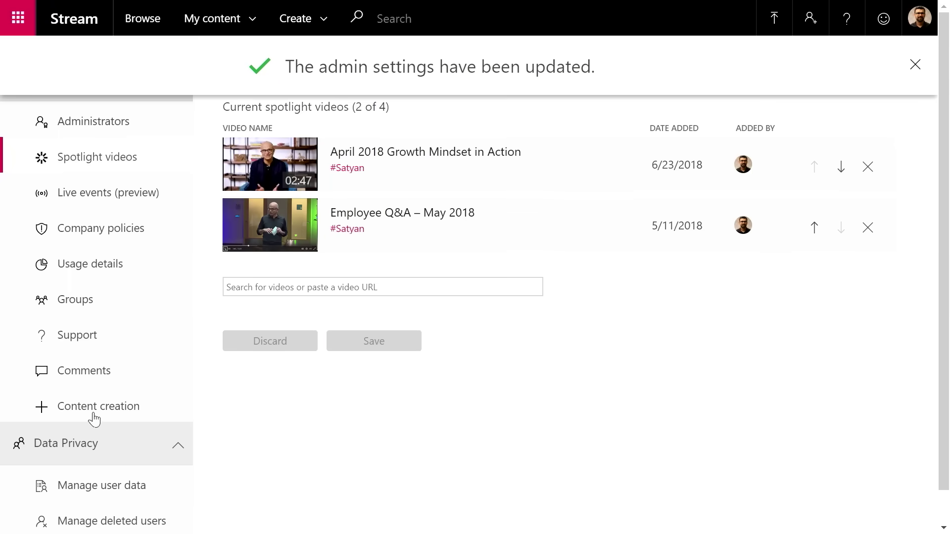
click(101, 409)
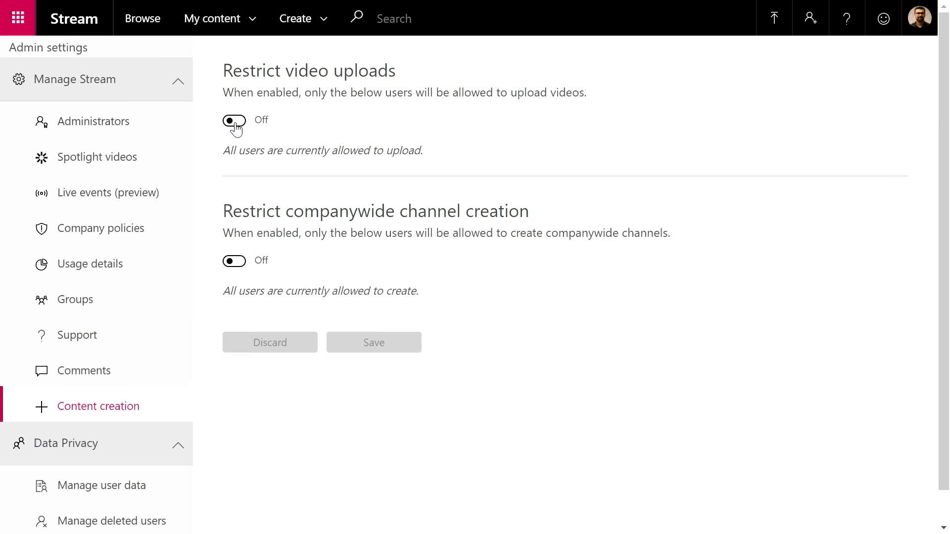
Step: Leave video uploads unrestricted, then enable quota alerts for admins on the Usage details page
click(235, 122)
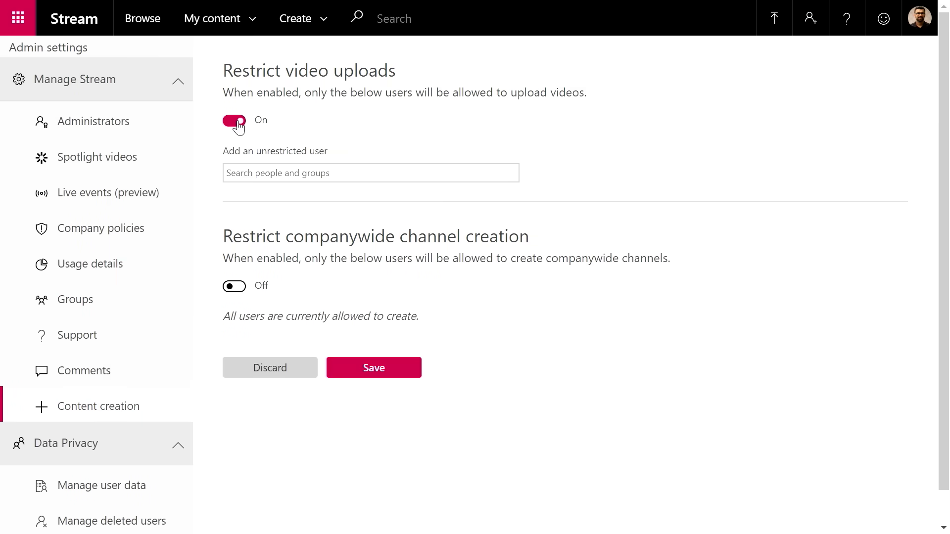
click(233, 124)
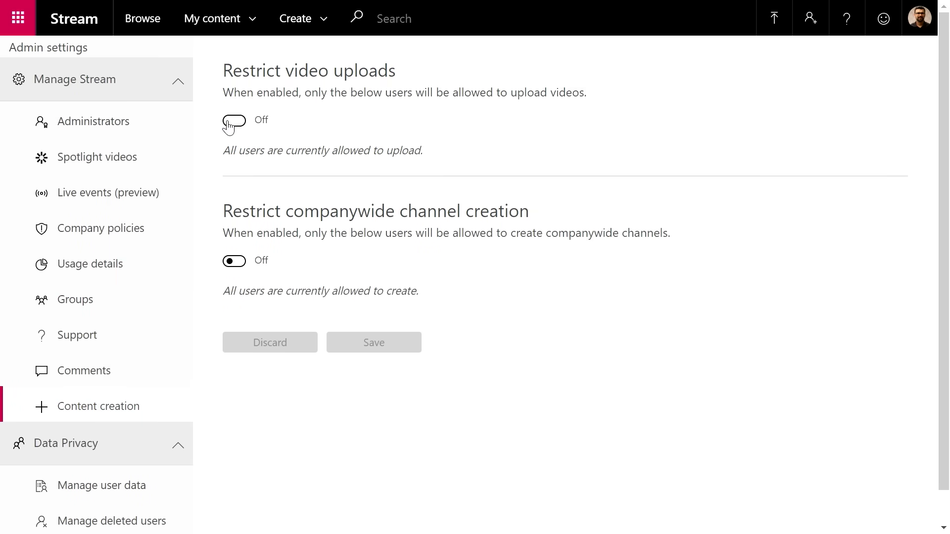
click(108, 269)
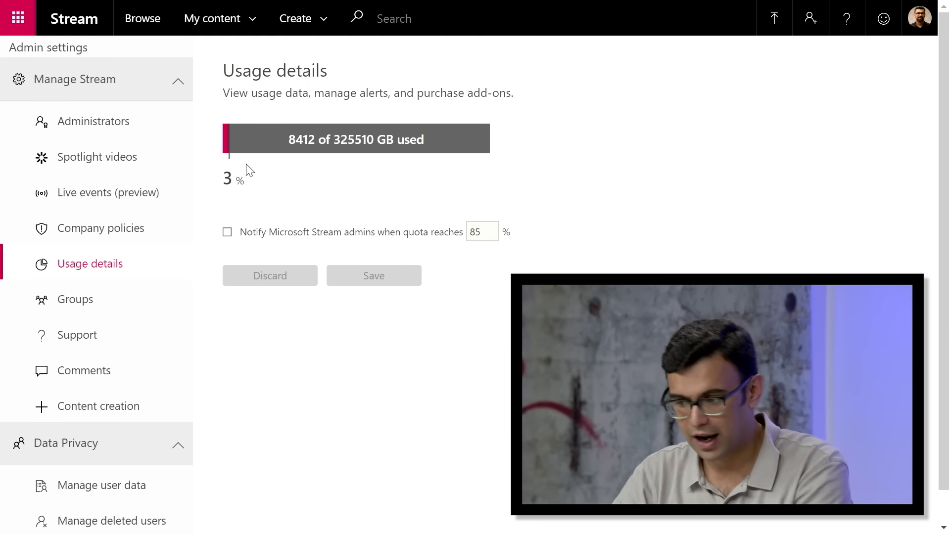
click(227, 235)
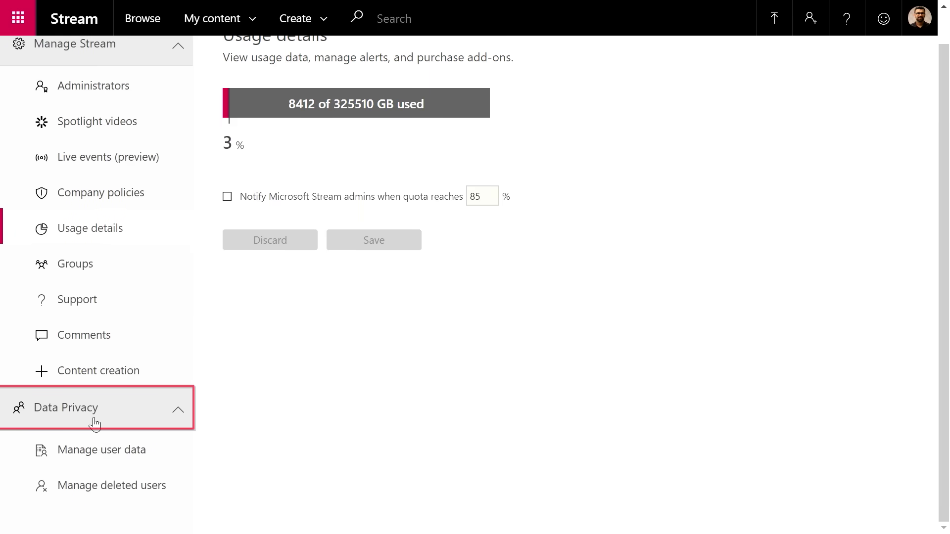
Step: Generate a user data report for the searched colleague, completed in Report History and expiring 7/23
click(85, 453)
click(295, 121)
text(Jeremy chap)
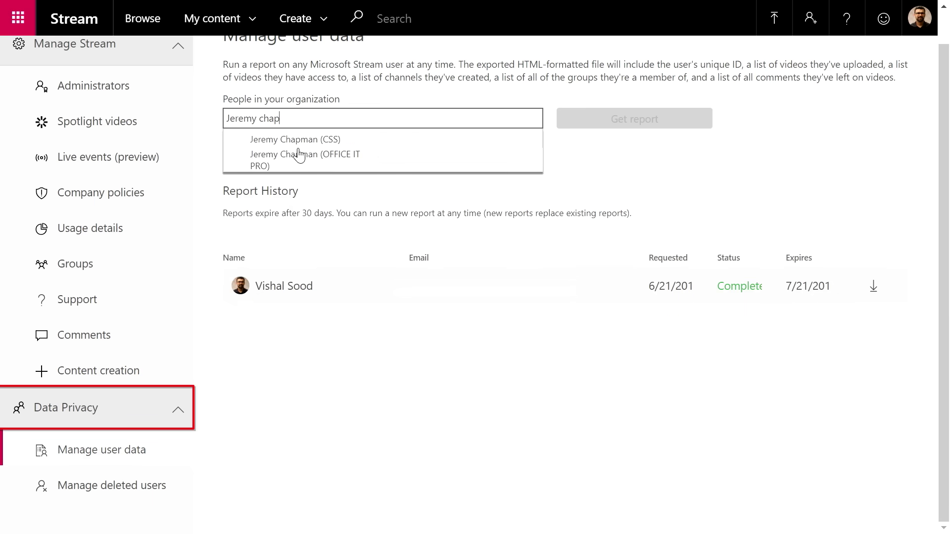
click(305, 160)
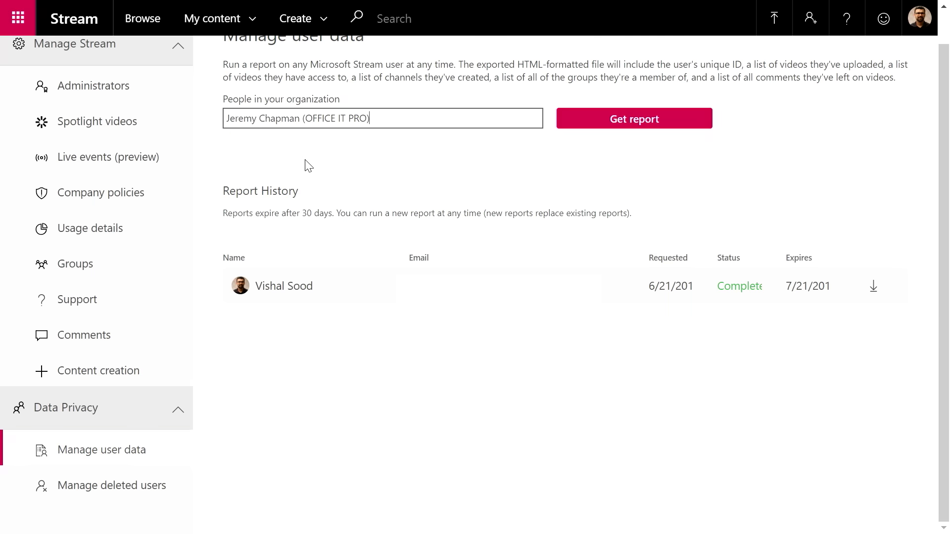
click(632, 123)
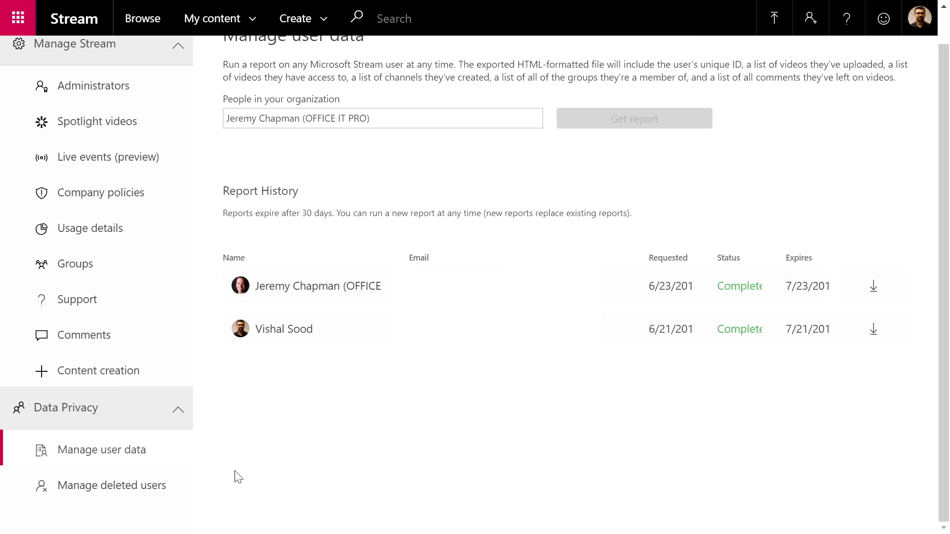
click(159, 498)
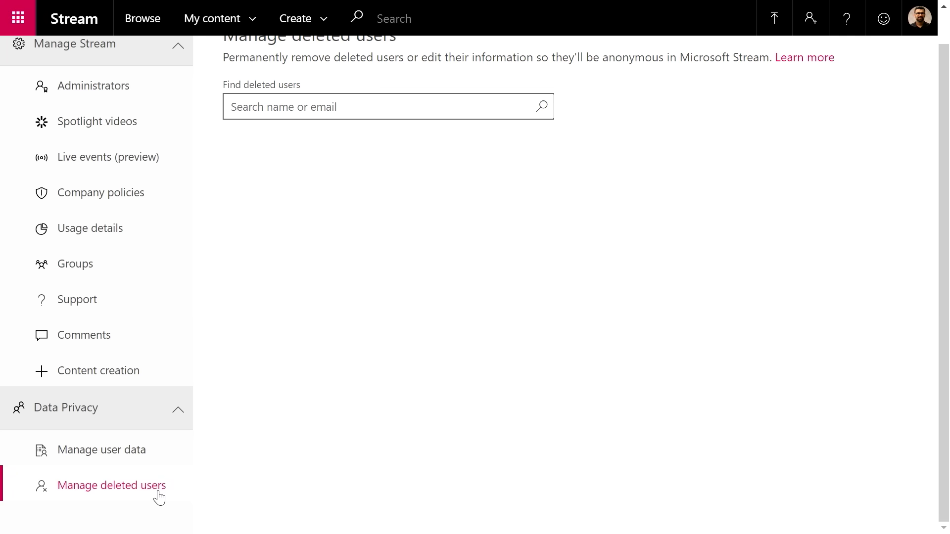
Step: Scroll up to review the Manage deleted users page
scroll(475, 273, up, 1)
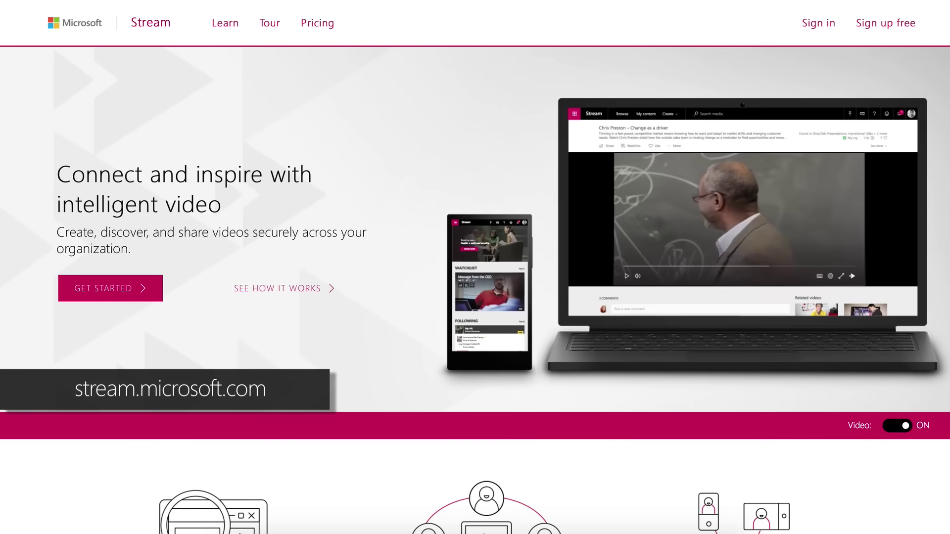
scroll(475, 267, down, 5)
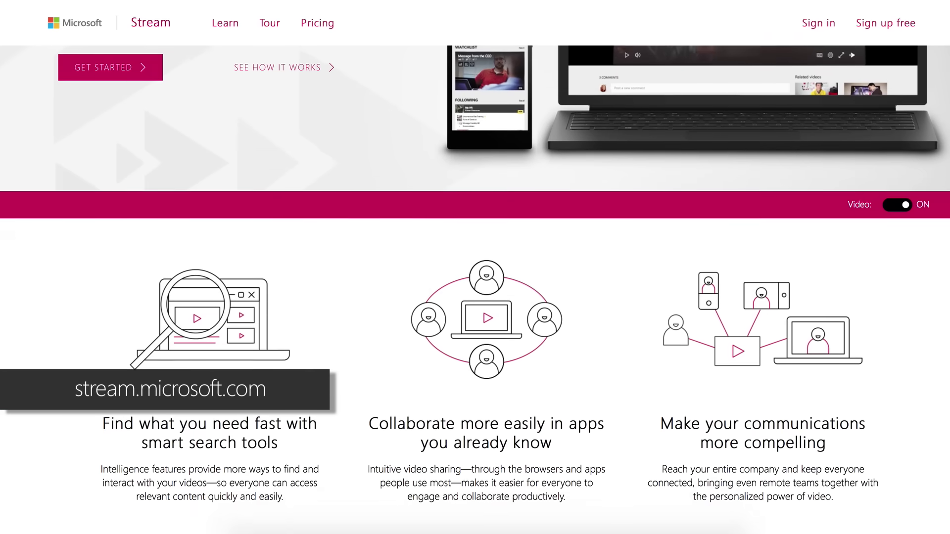
scroll(475, 267, down, 7)
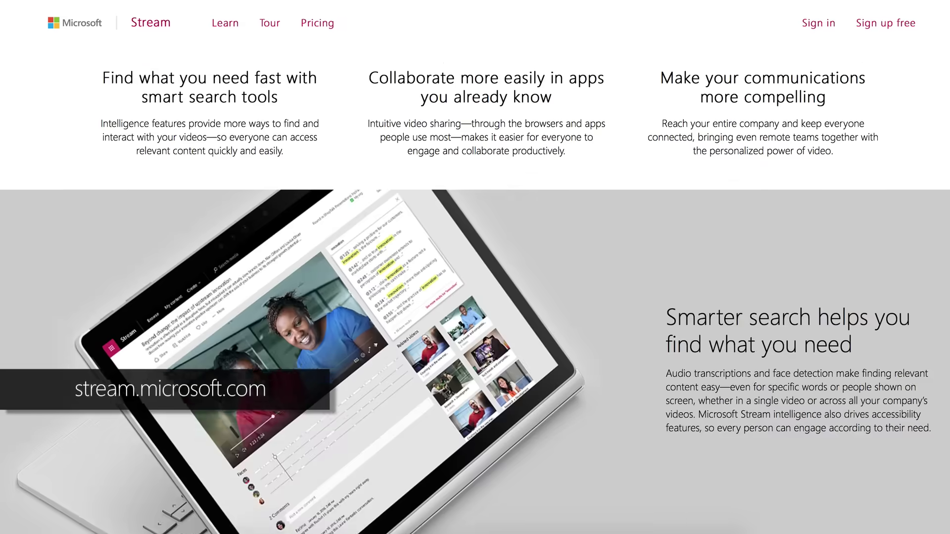
scroll(474, 268, down, 7)
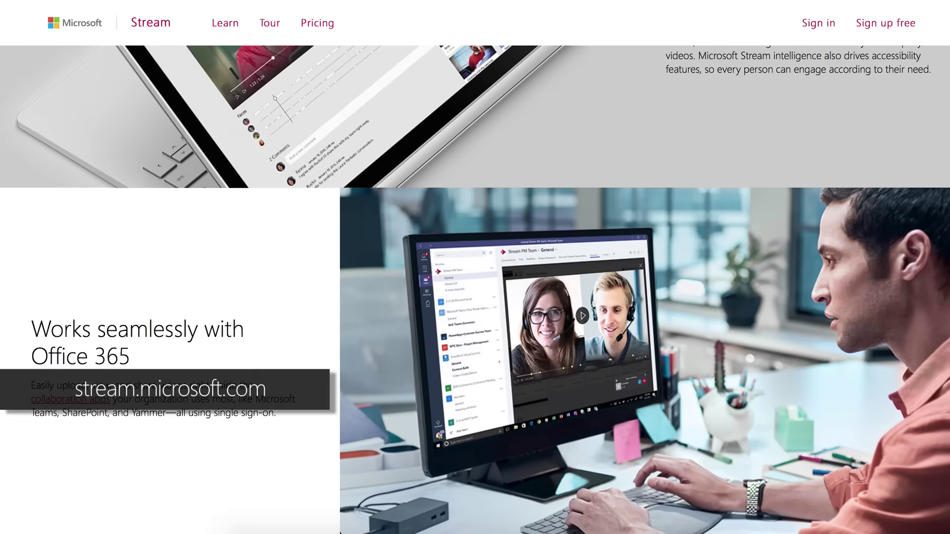
scroll(475, 267, down, 8)
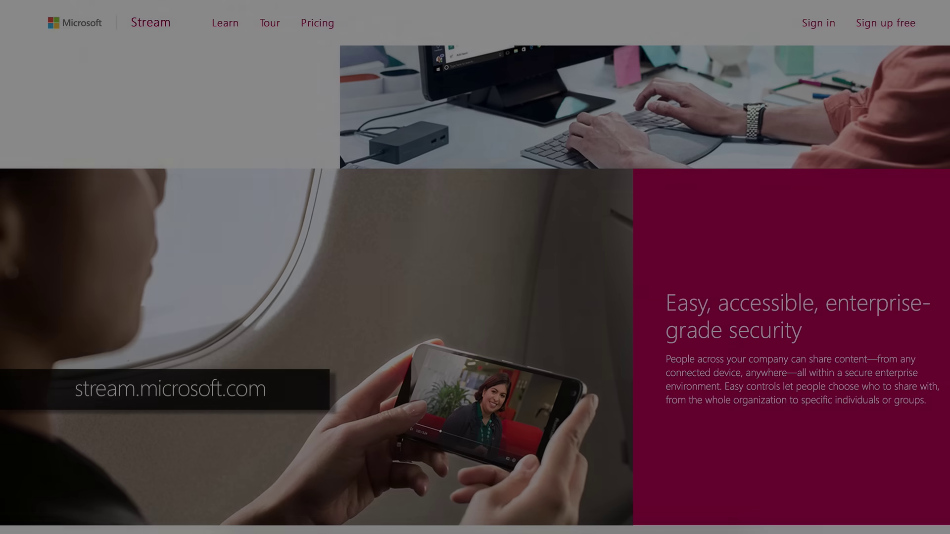